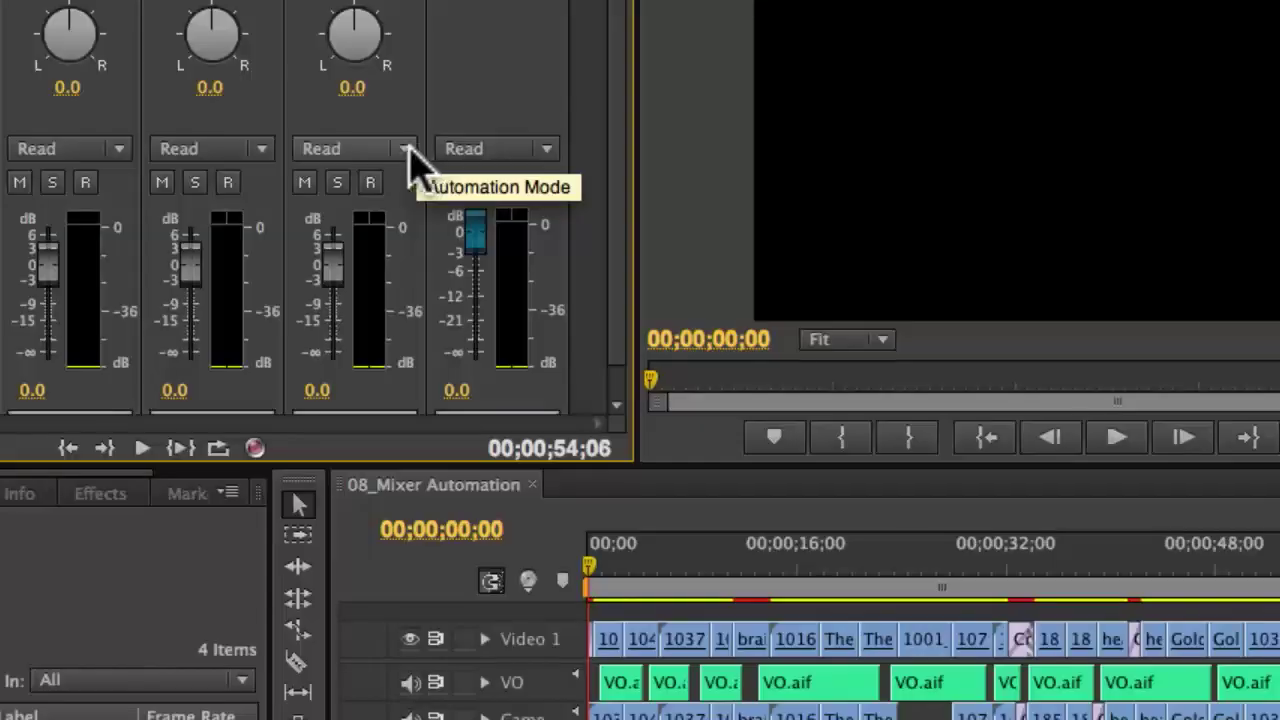
Step: Check the Music channel's automation modes without changing them, then maximize the Timeline
left_click(485, 220)
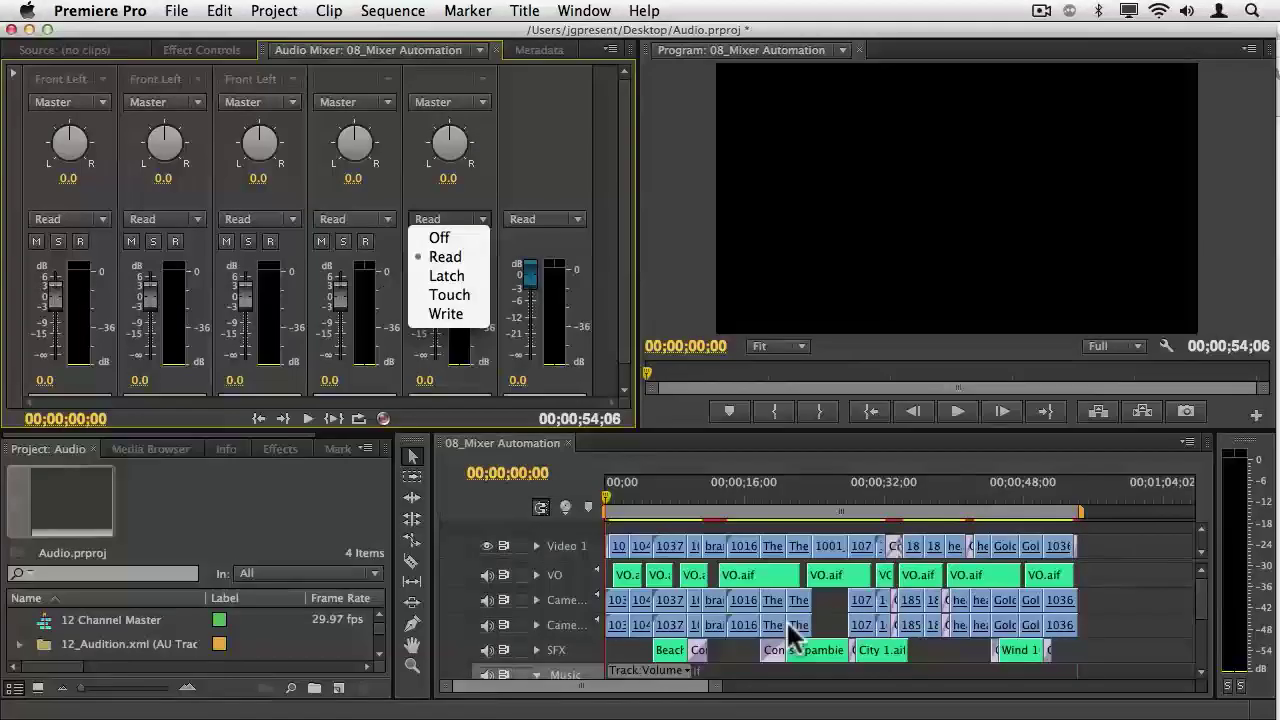
left_click(820, 719)
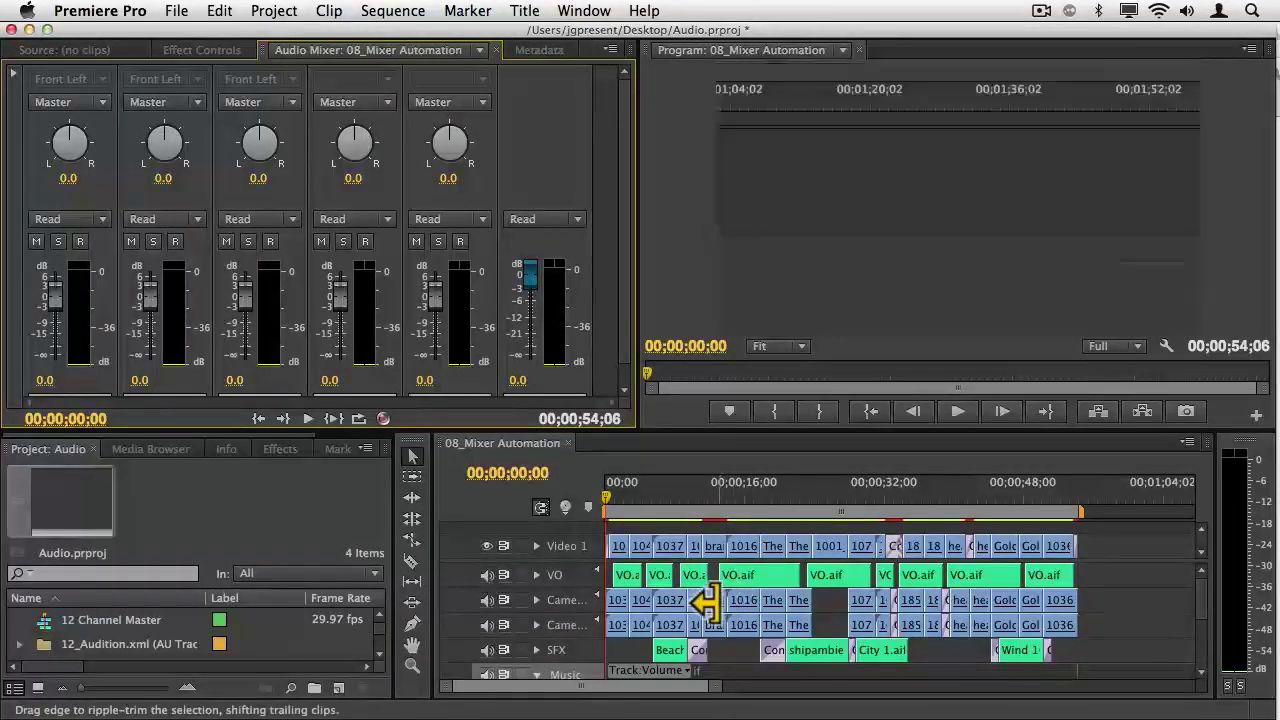
key("grave")
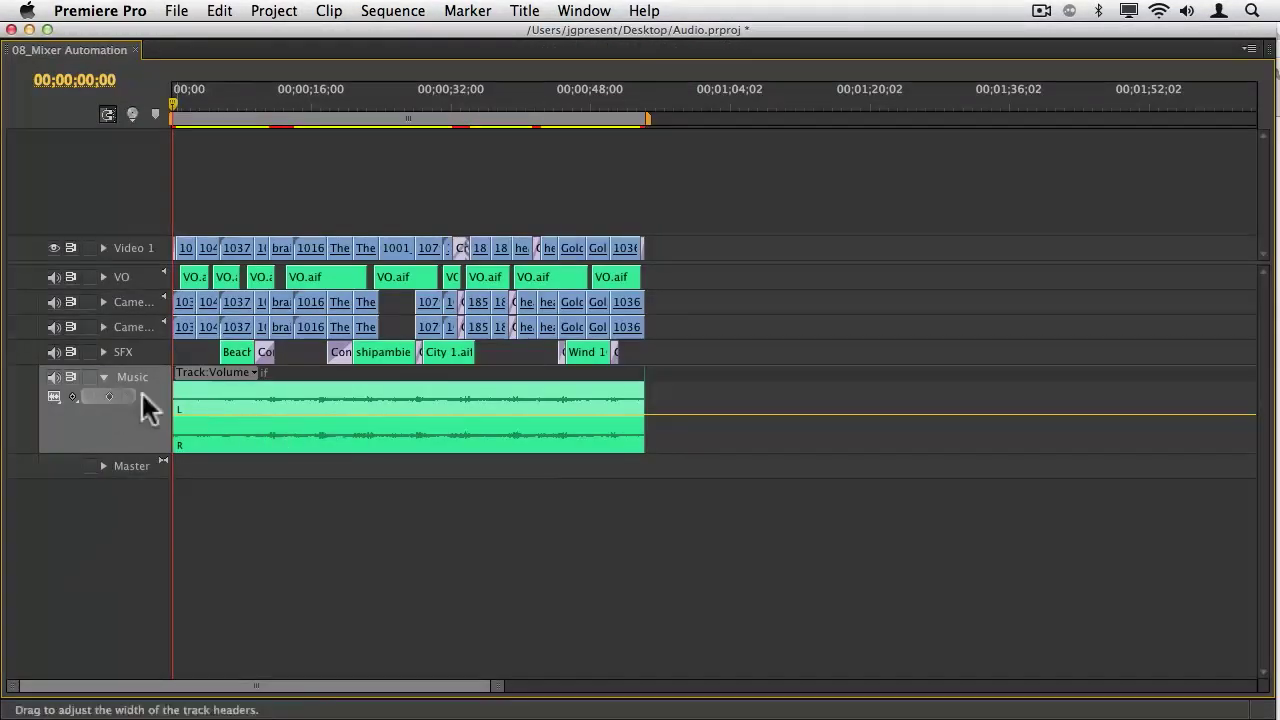
Step: Try Show Clip Keyframes on the Music track, then settle on Show Track Keyframes
left_click(76, 394)
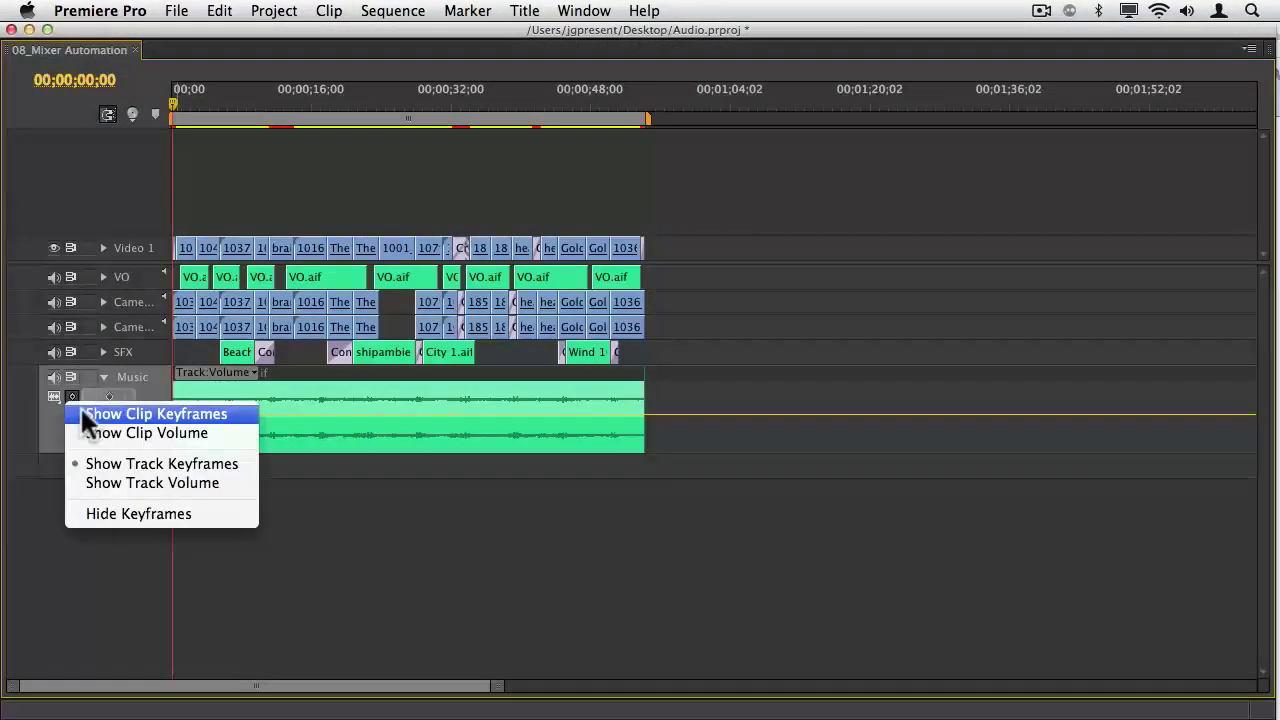
left_click(82, 412)
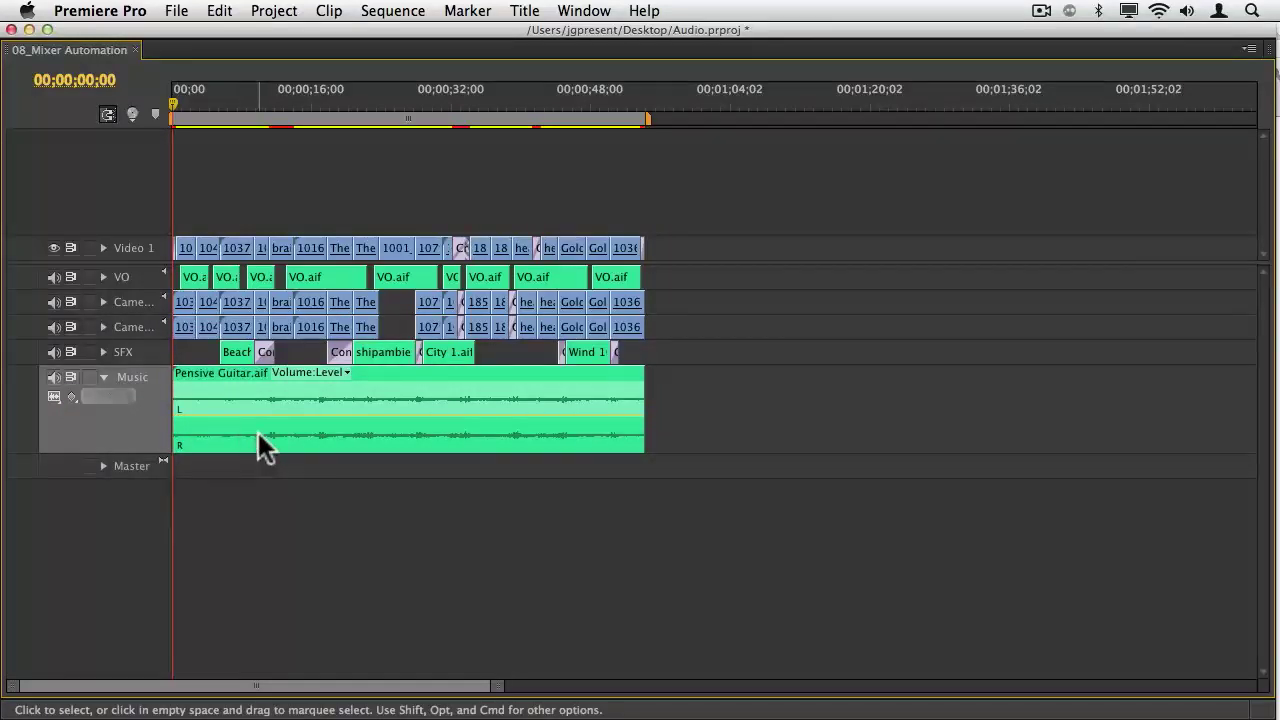
left_click(71, 395)
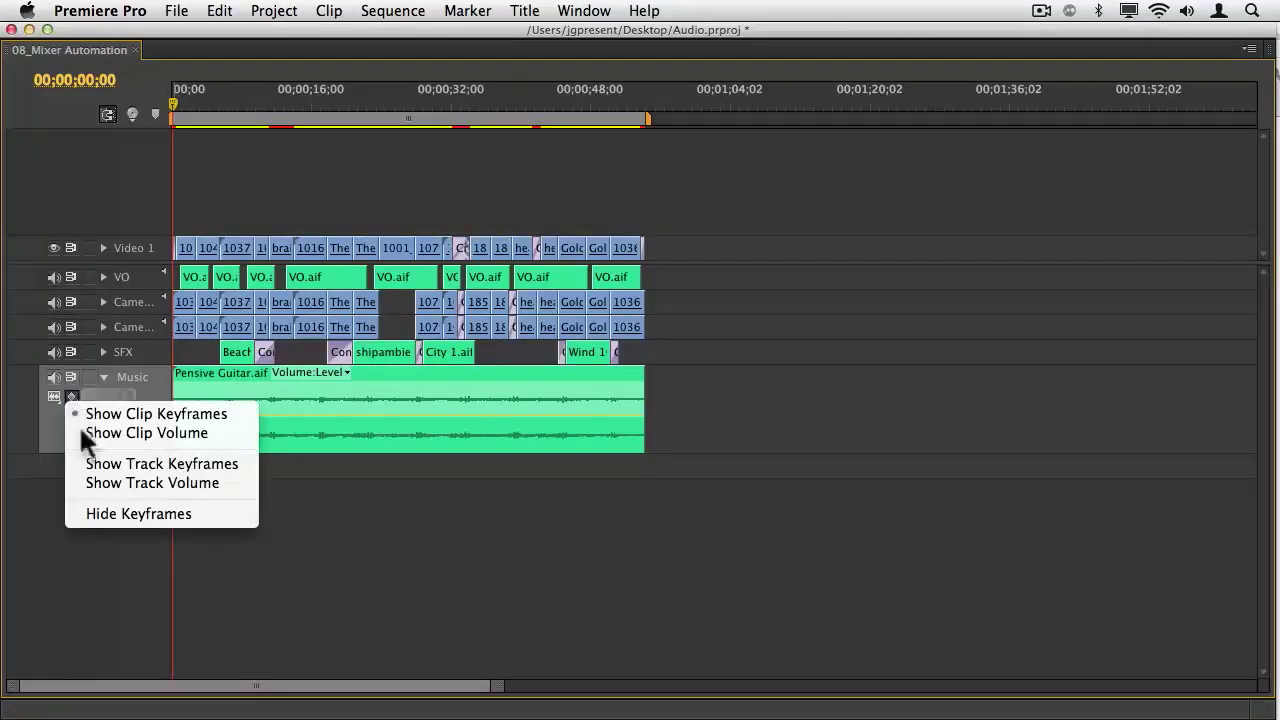
left_click(100, 464)
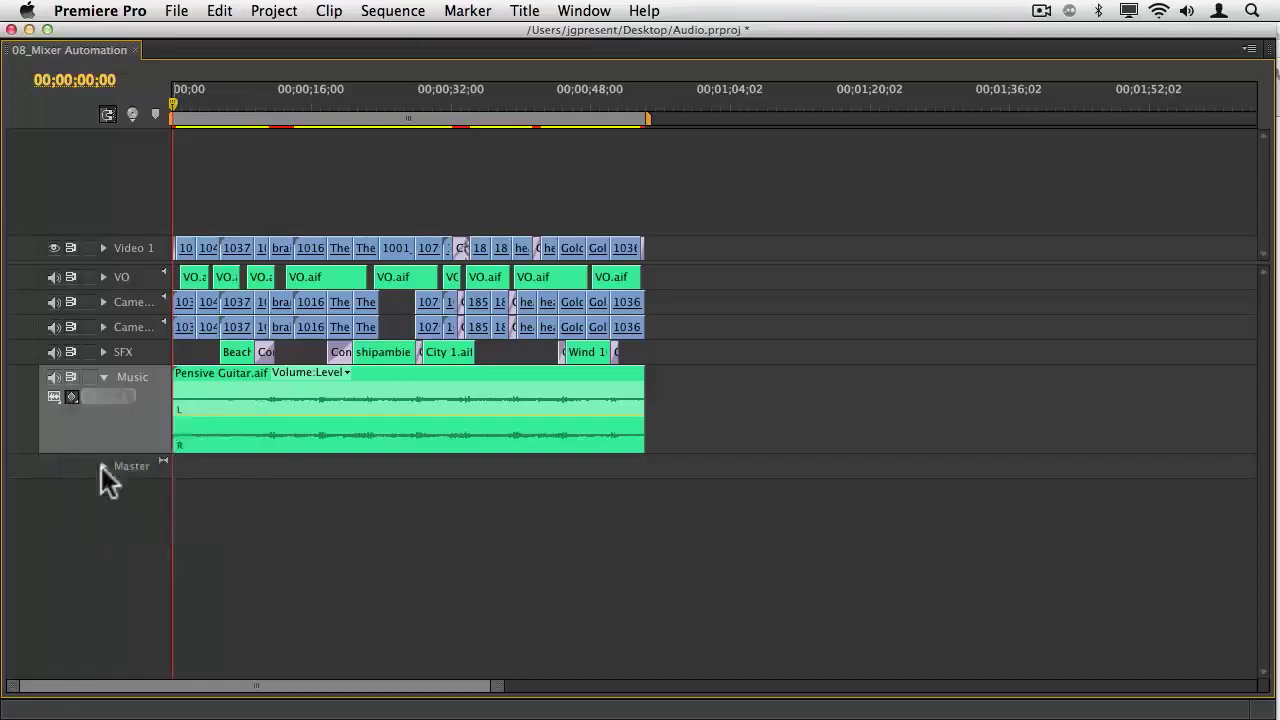
key("a")
left_click(285, 385)
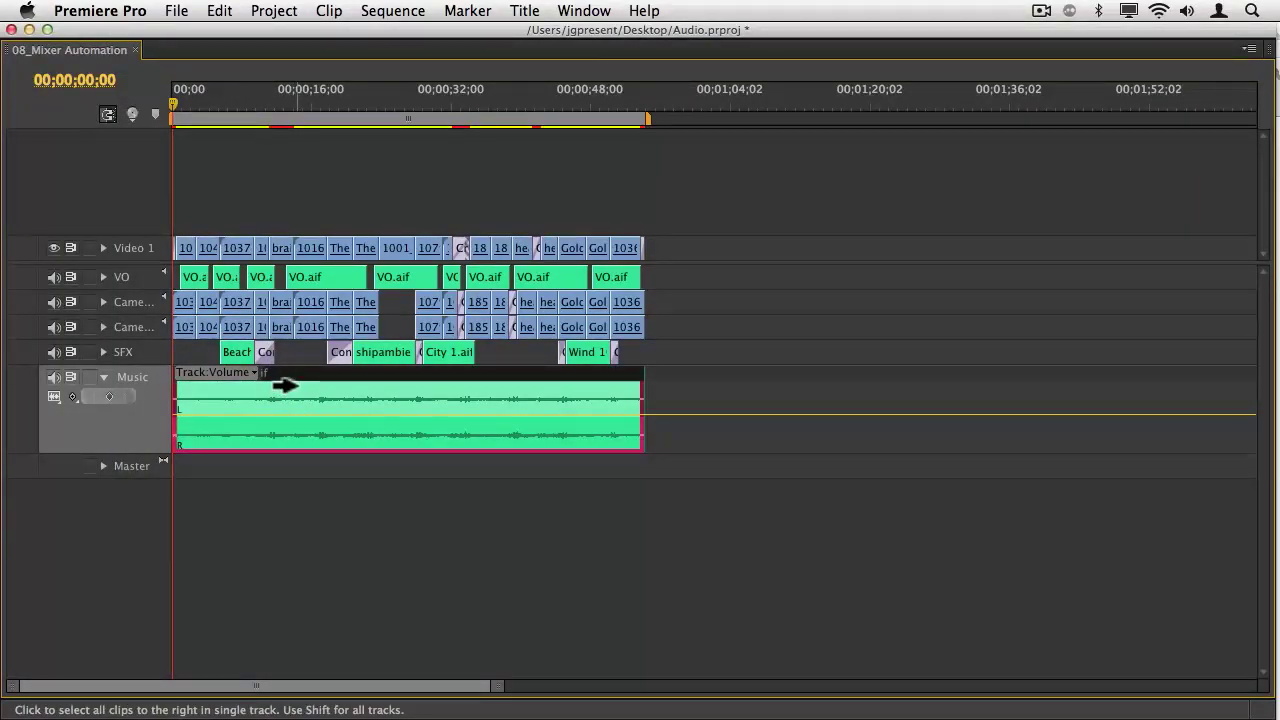
key("Delete")
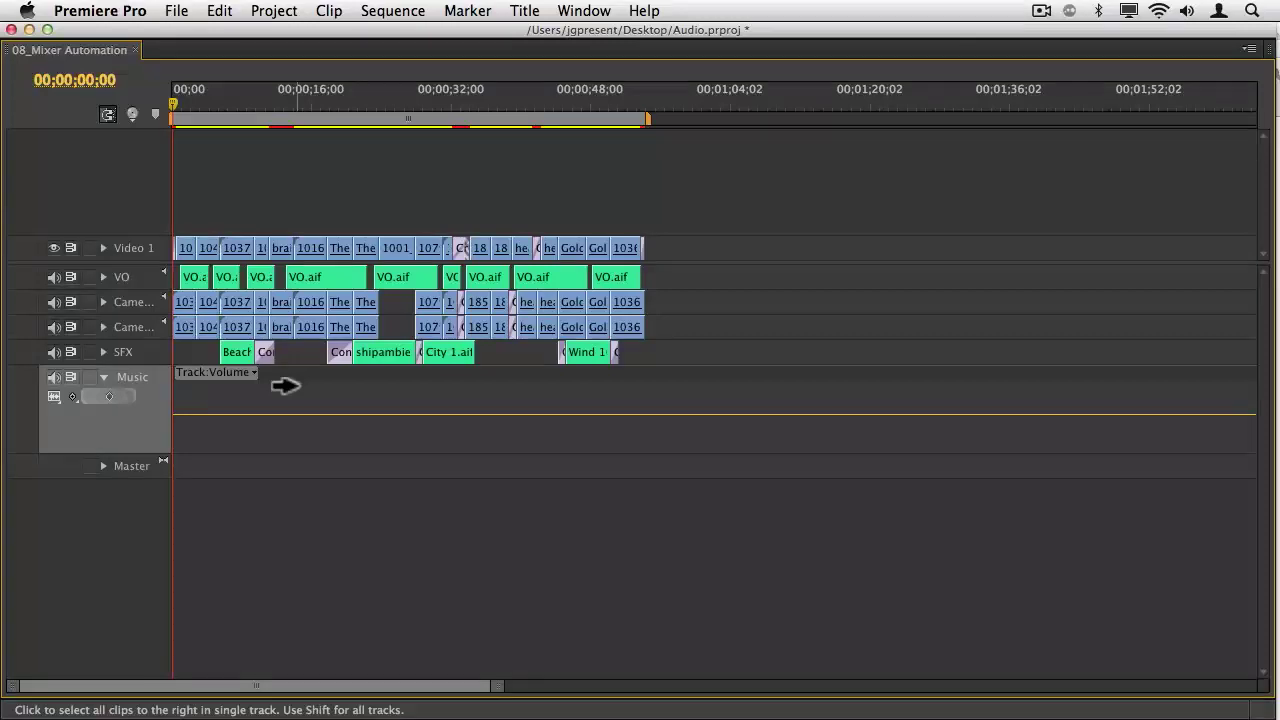
left_click(285, 385)
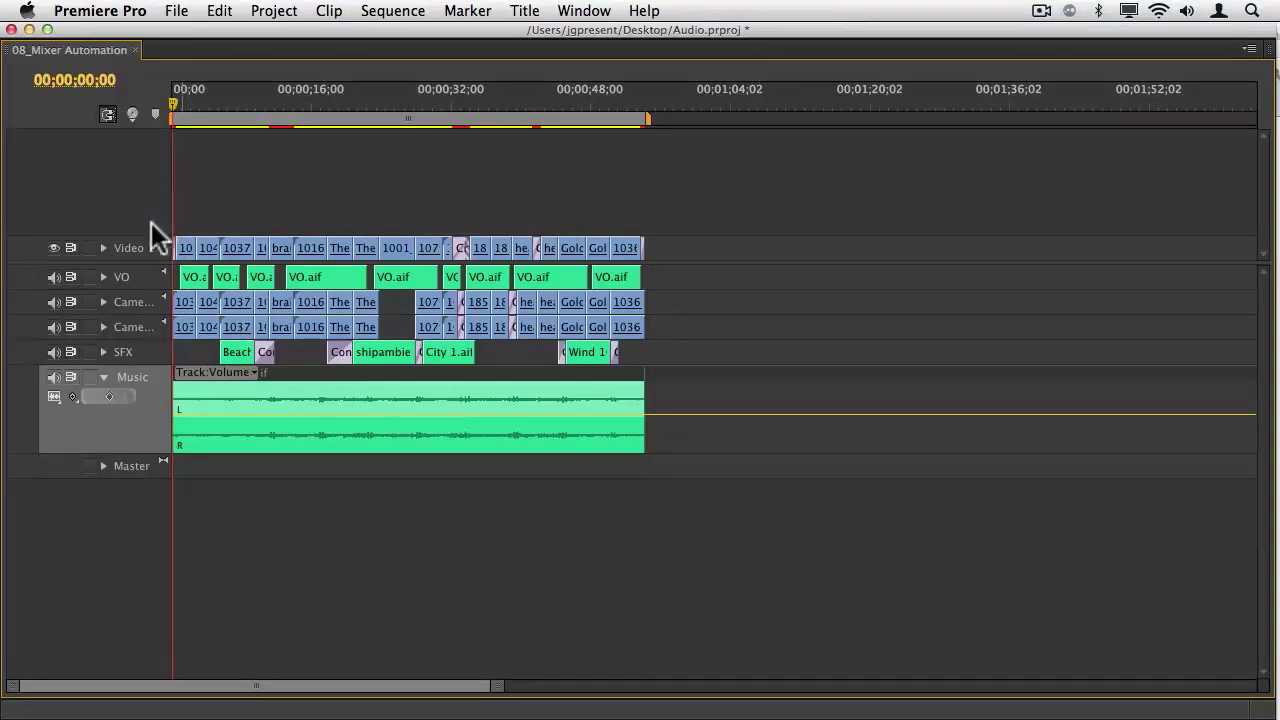
key("grave")
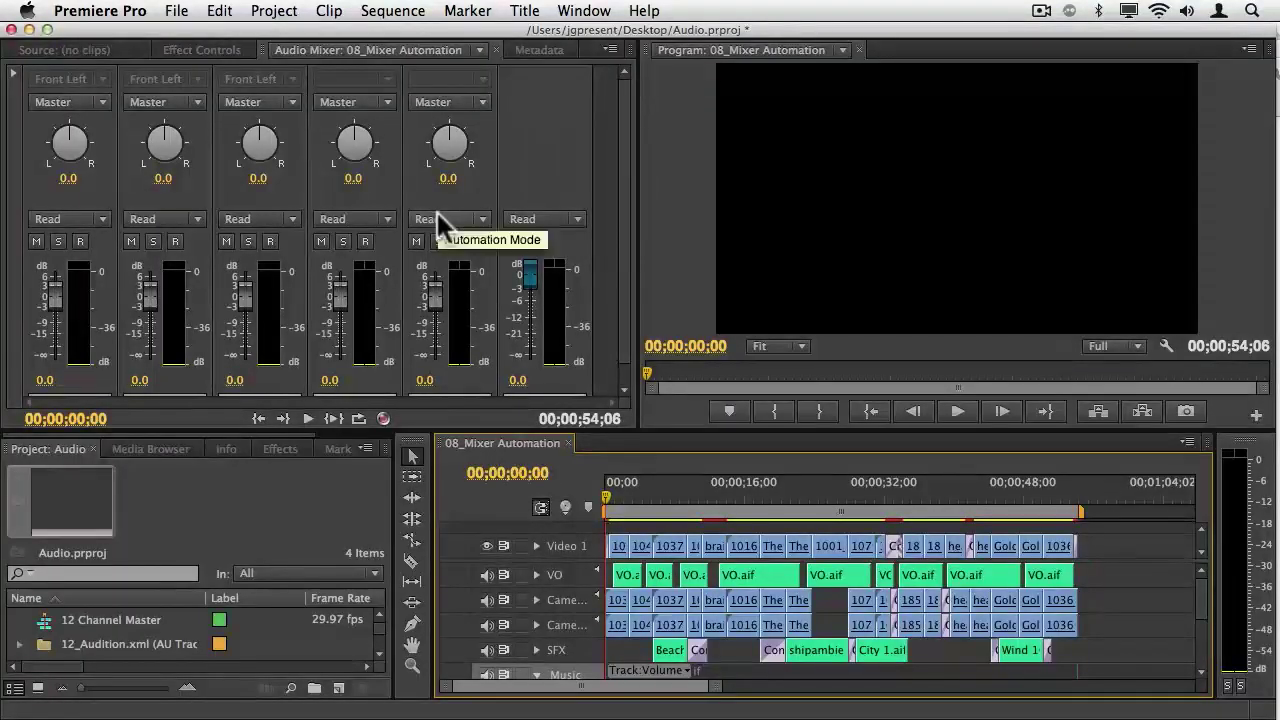
Step: Switch to the Window > Workspace > Max Mixers workspace for enlarged mixer channels
left_click(580, 11)
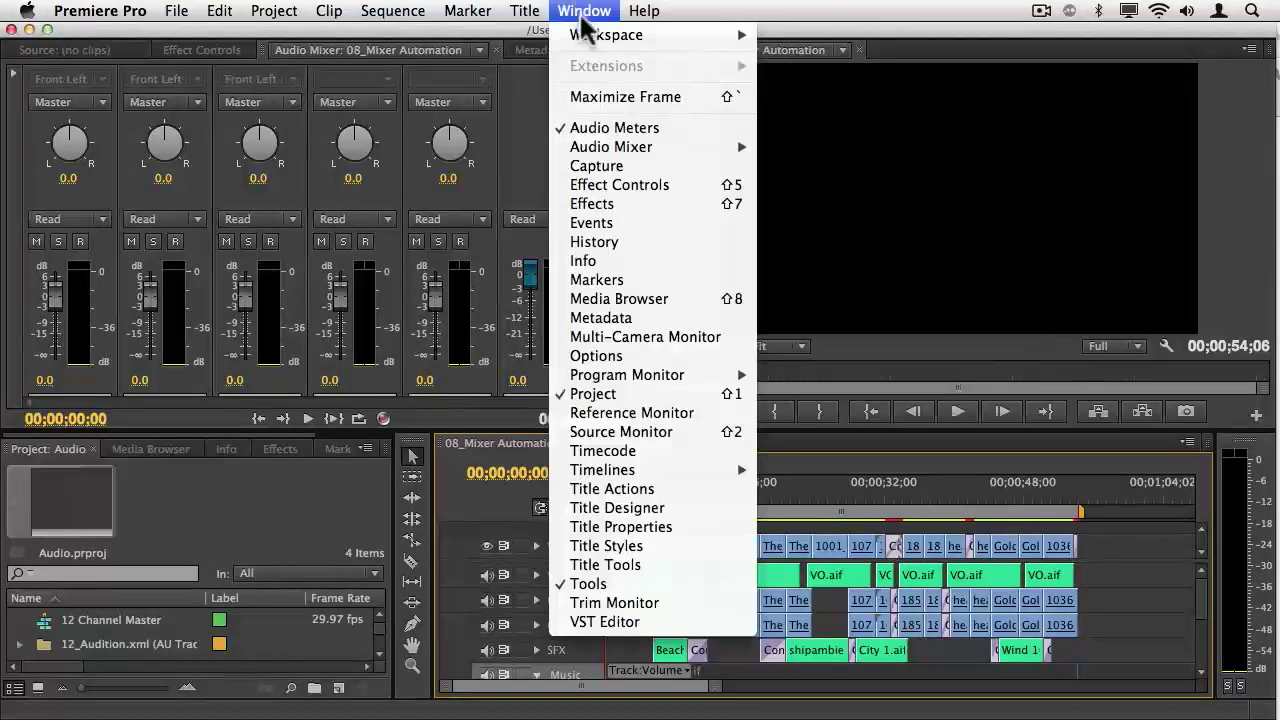
mouse_move(590, 33)
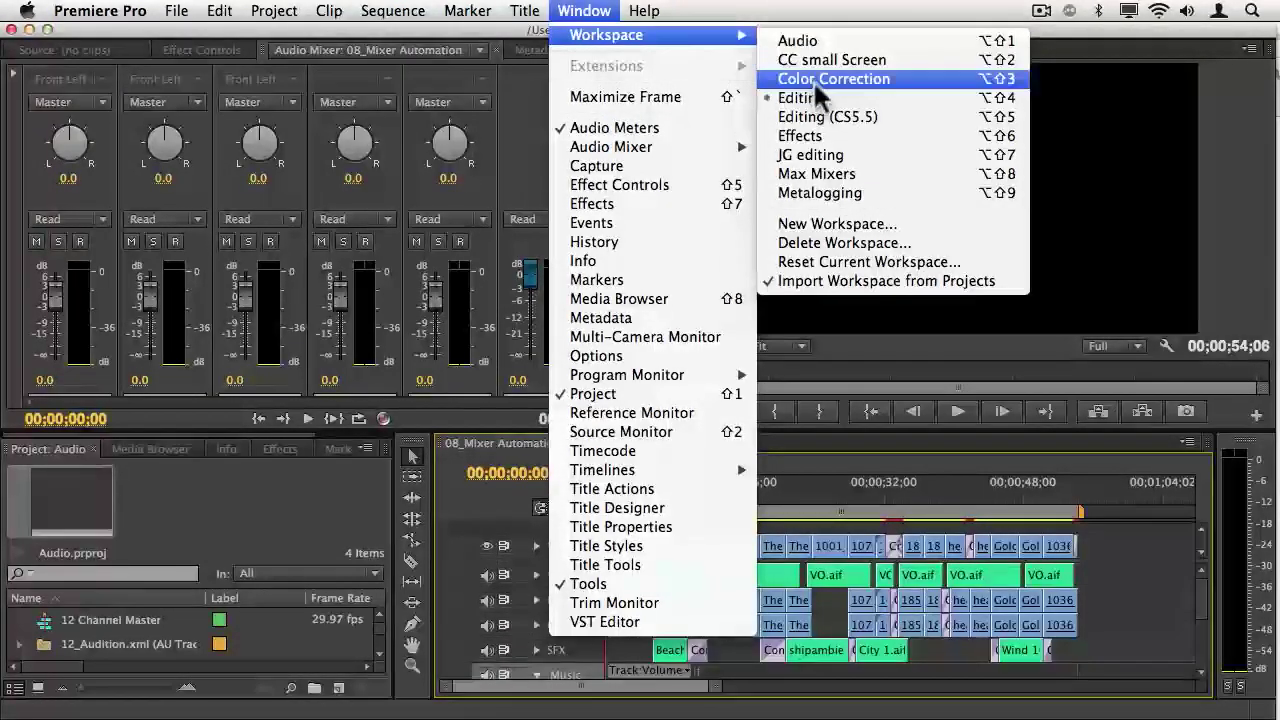
left_click(815, 170)
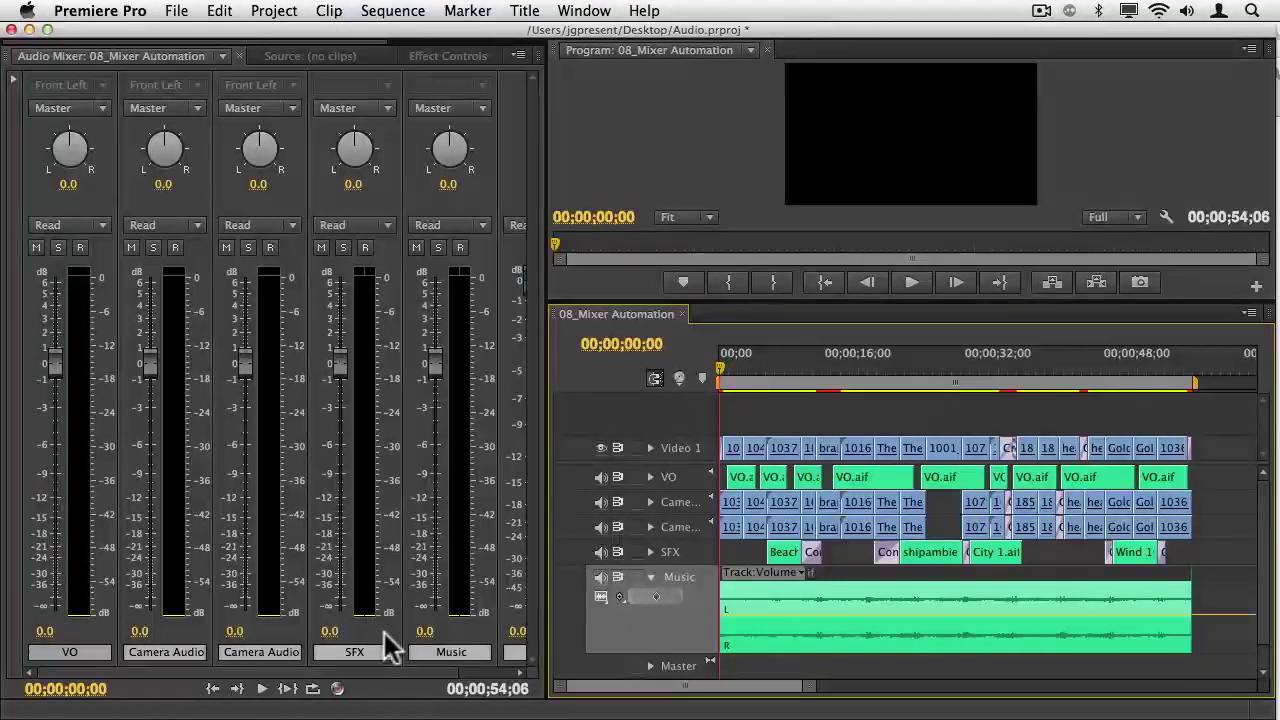
left_click_drag(400, 673, 494, 661)
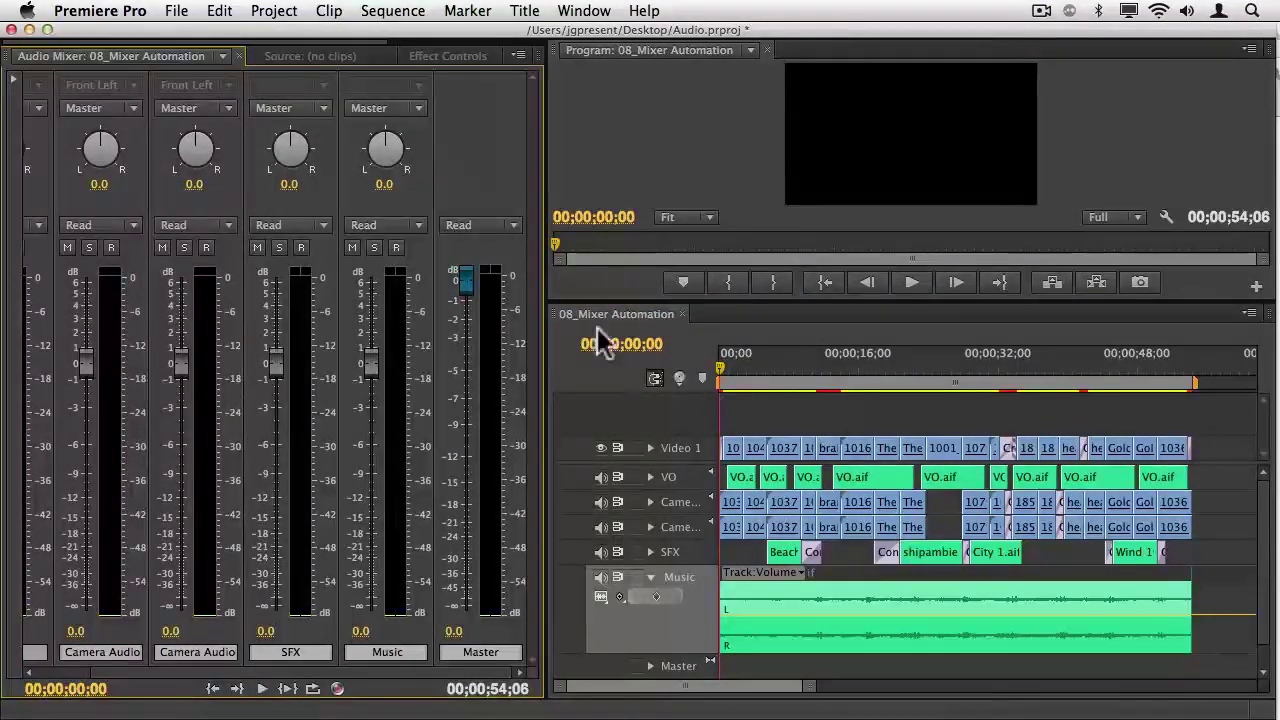
Step: Keep the Music track on Show Track Keyframes and set its mixer channel to Write automation
left_click(621, 596)
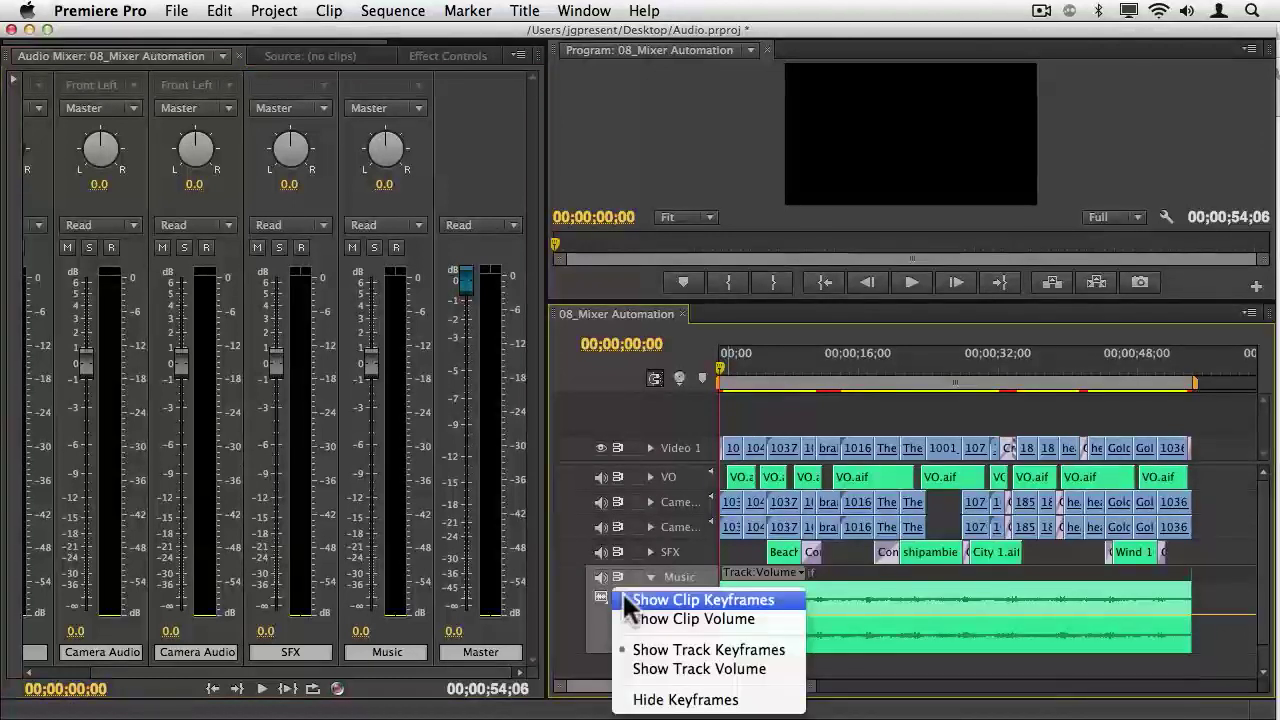
left_click(641, 642)
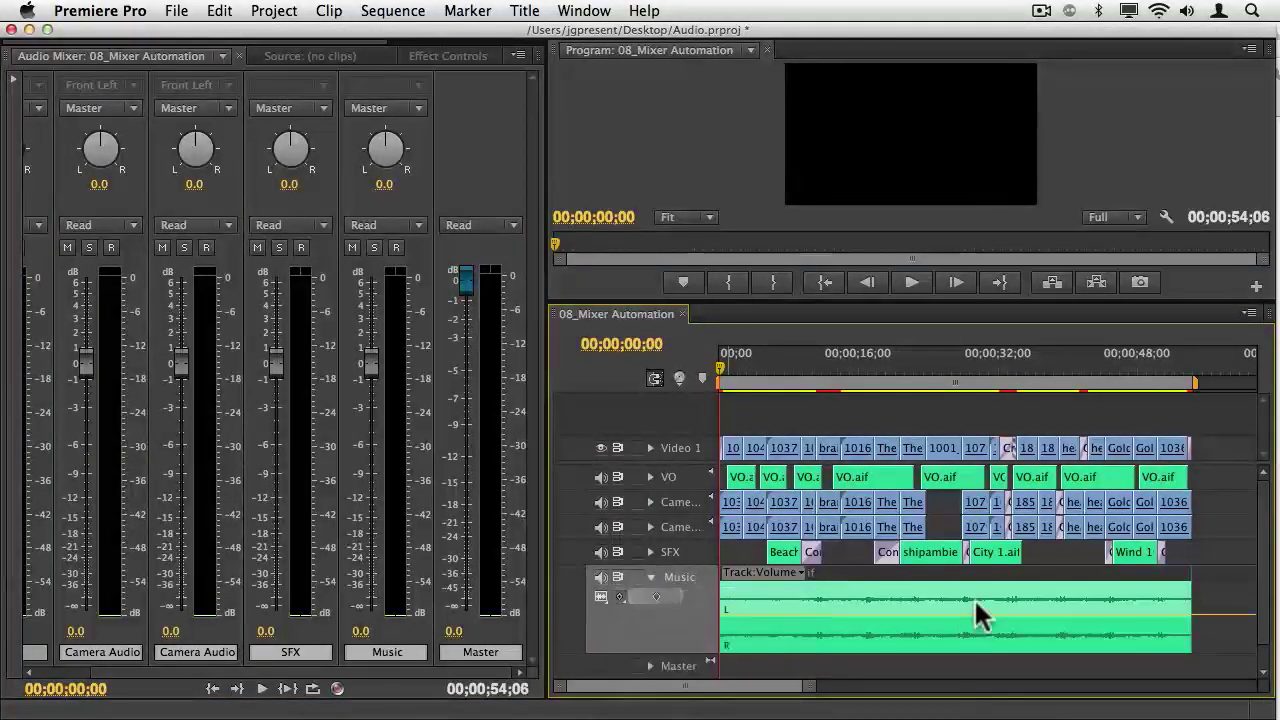
left_click(380, 227)
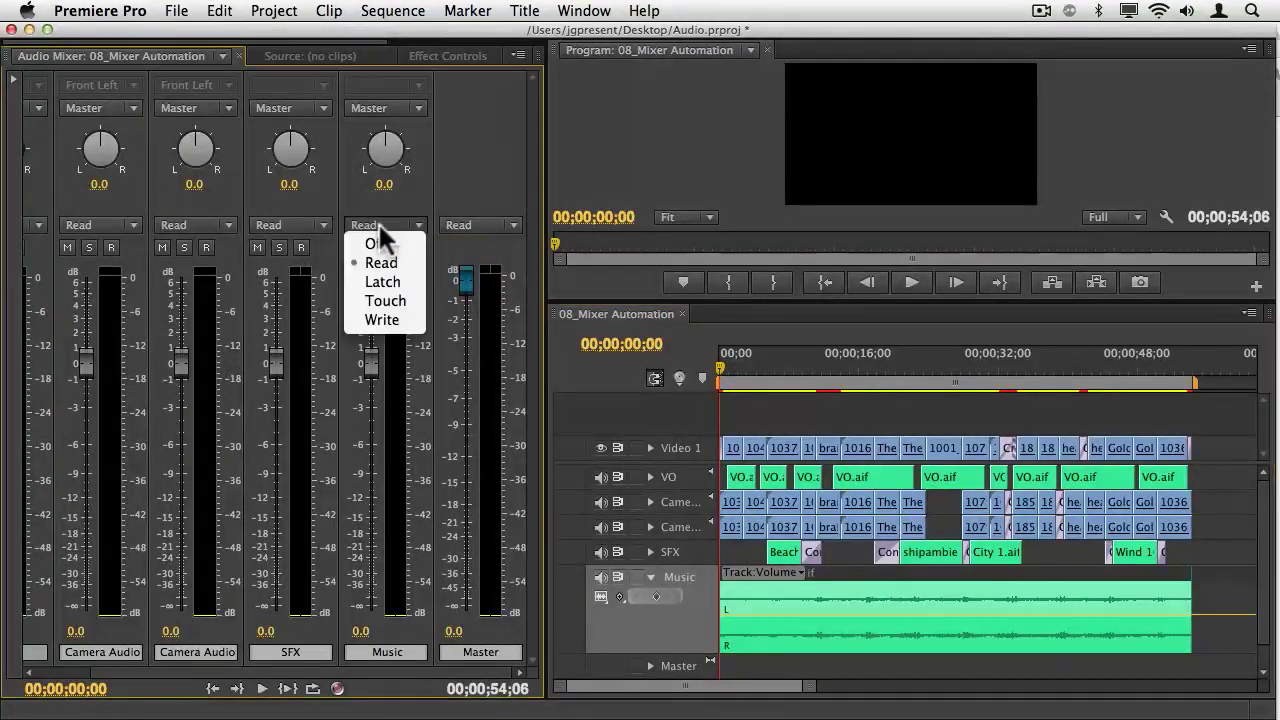
left_click(386, 320)
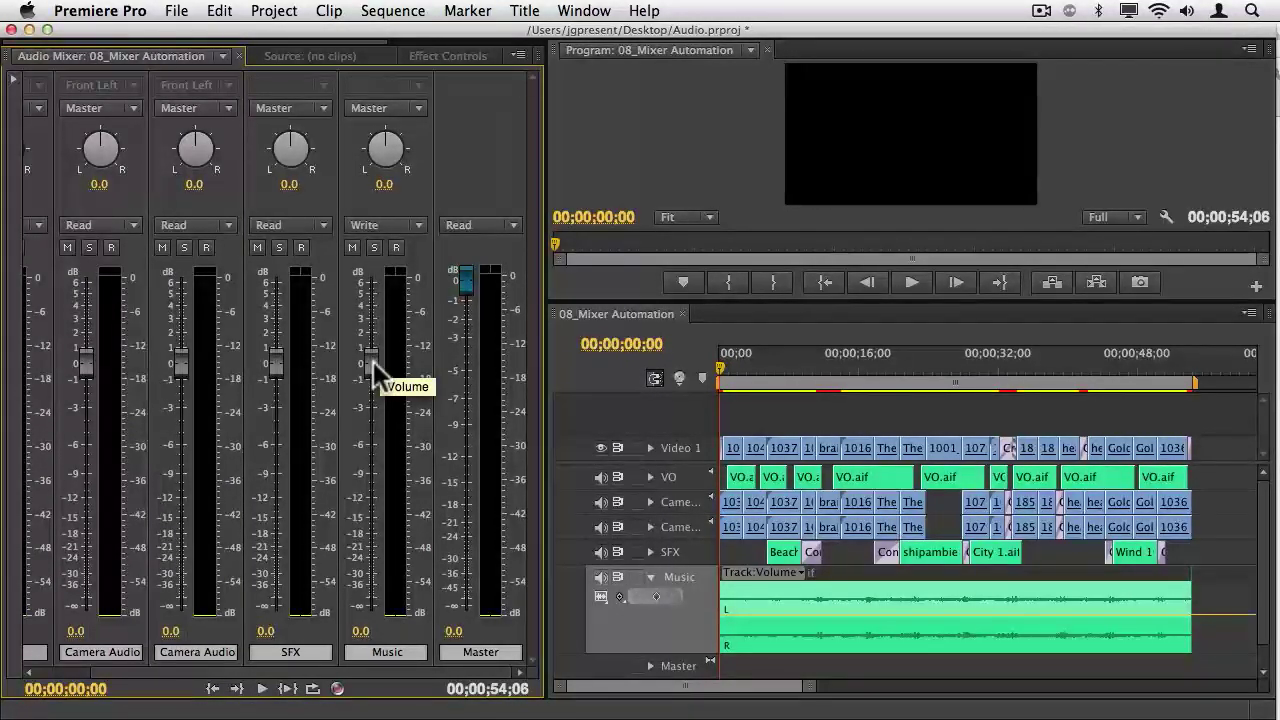
key("space")
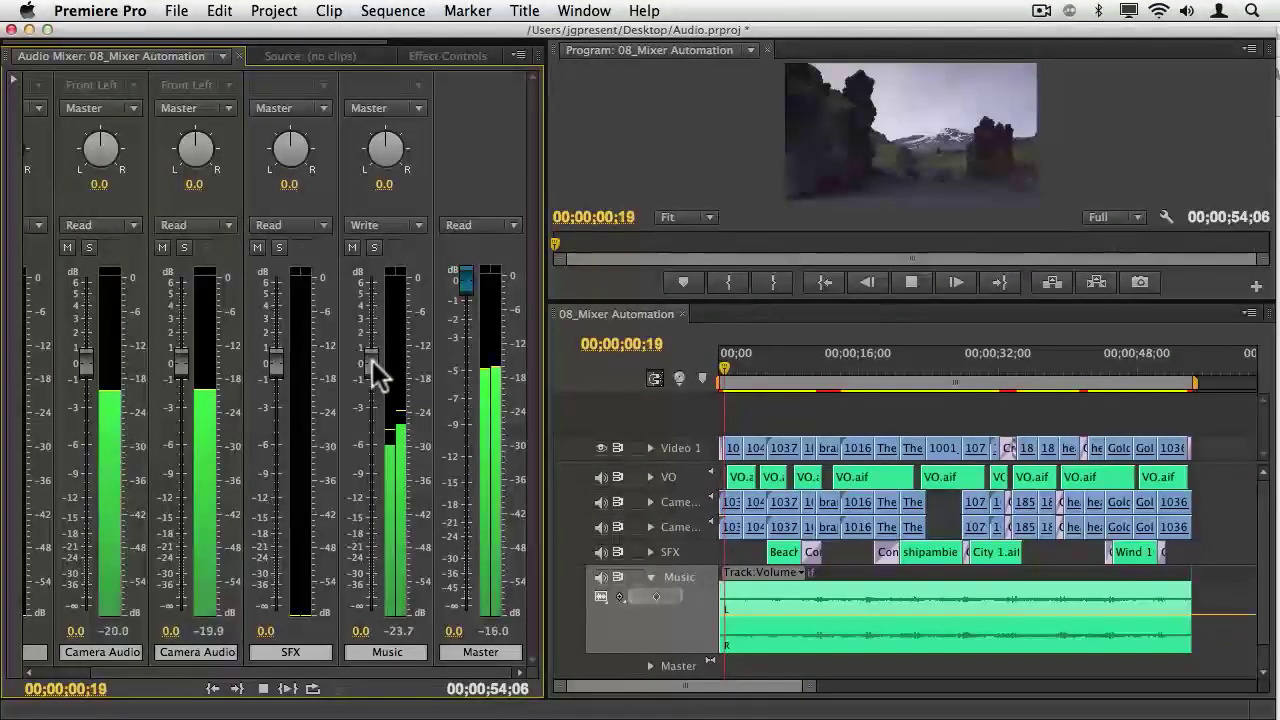
Step: Ride the Music fader down during playback to write volume keyframes, then zoom in on them
left_click_drag(372, 362, 361, 408)
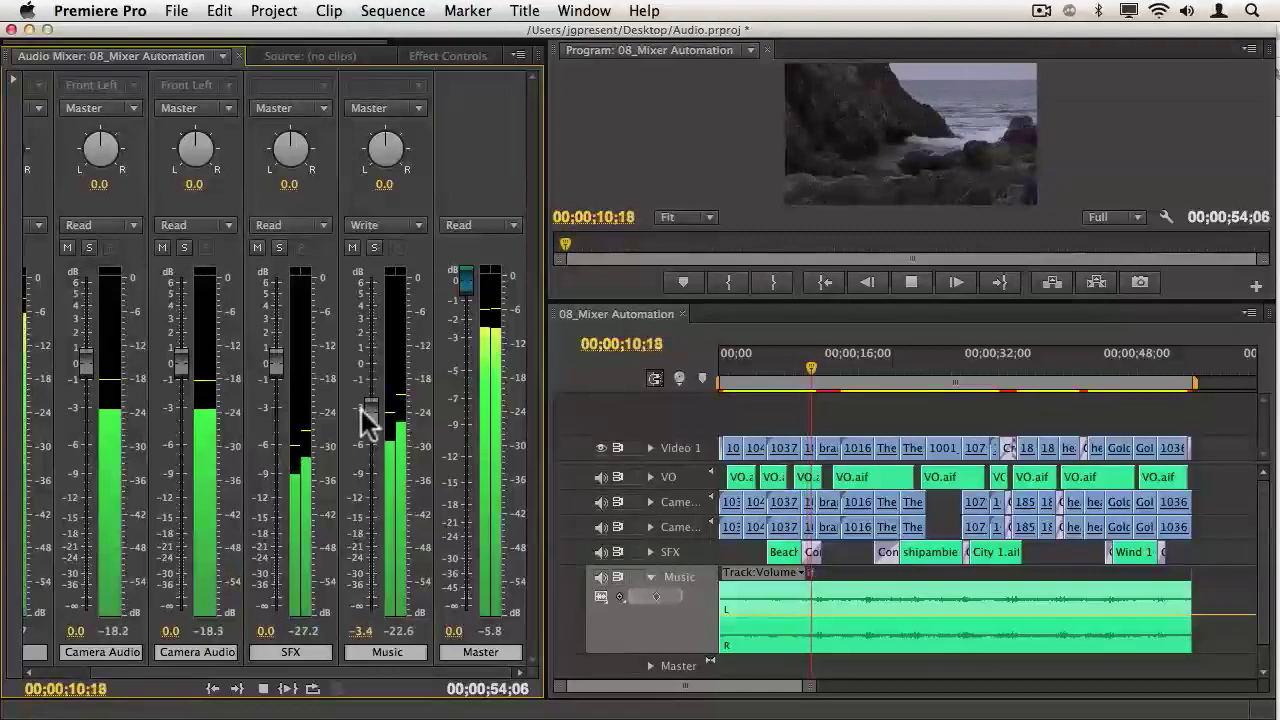
key("space")
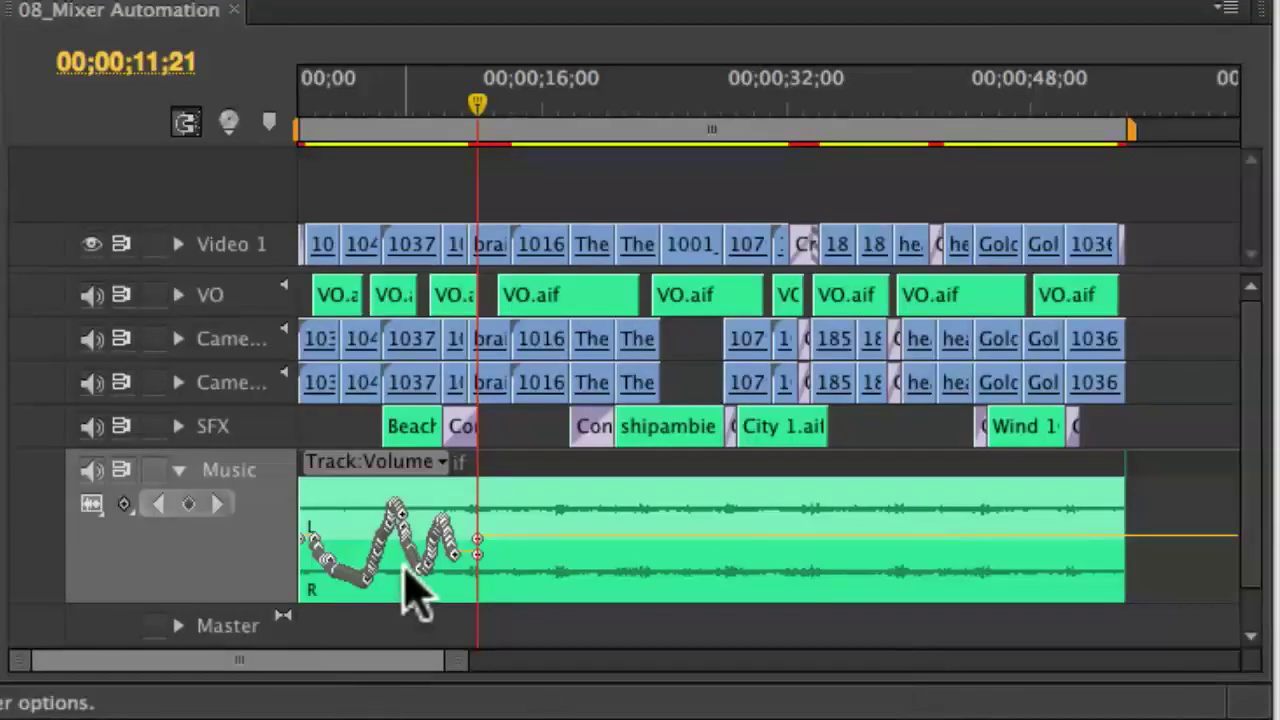
key("equal")
key("equal")
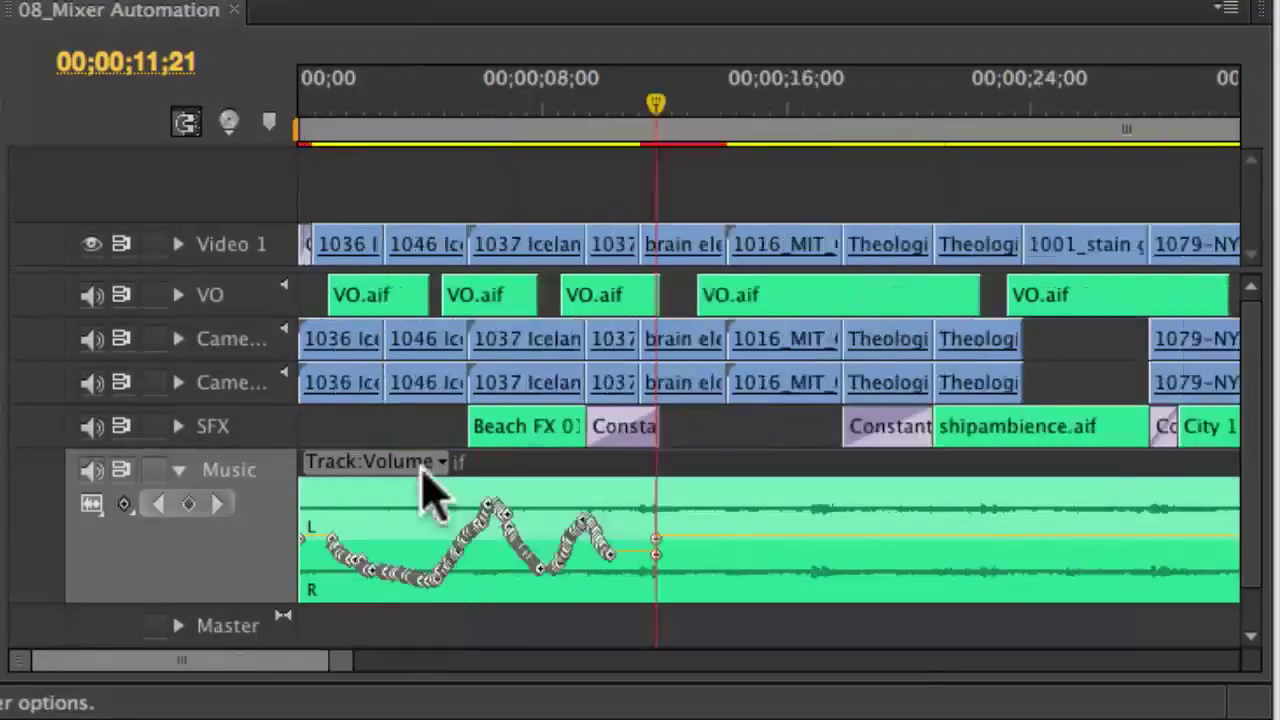
key("equal")
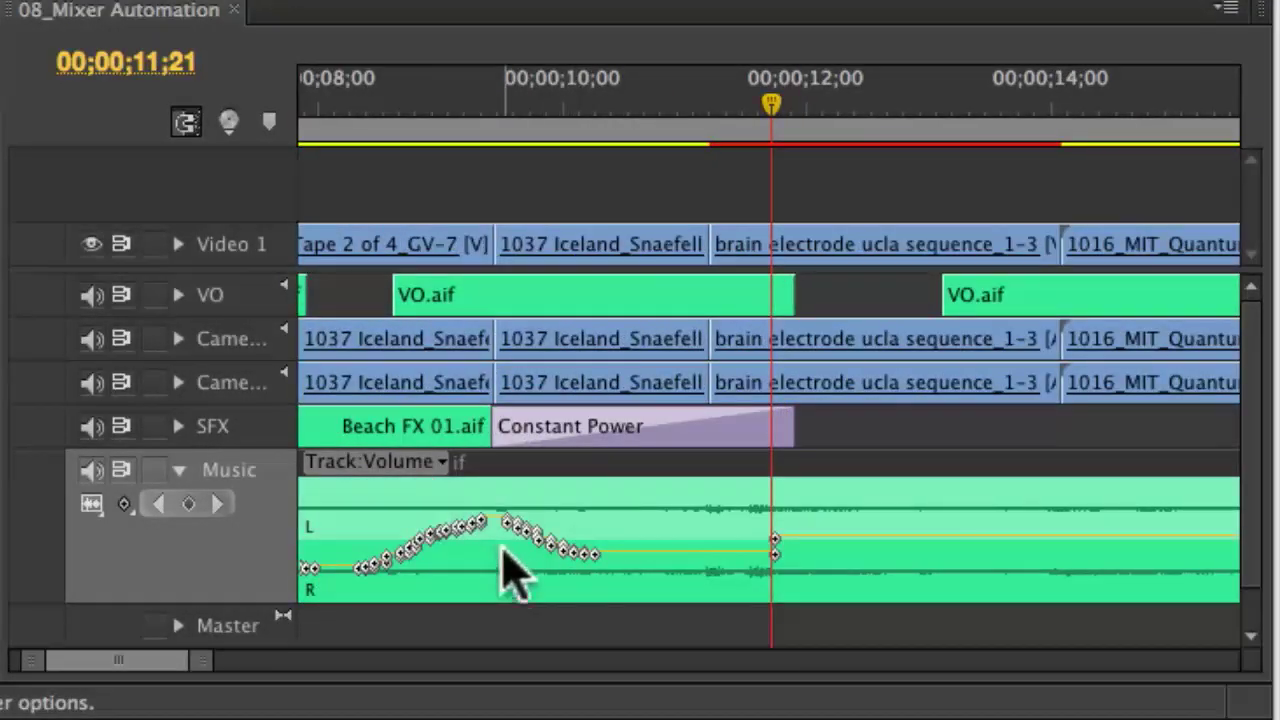
Step: Move the playhead to 00;00;09;02 and head into the application menu toward Preferences
left_click(449, 88)
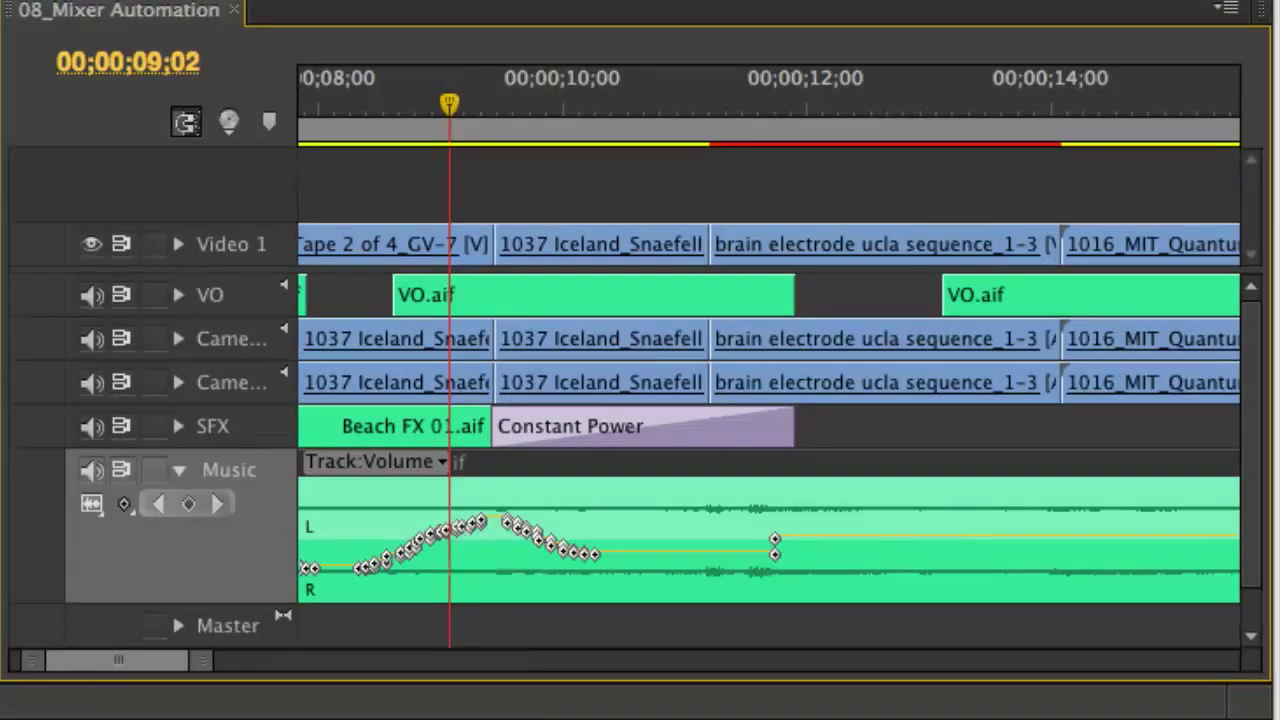
left_click(100, 11)
mouse_move(125, 64)
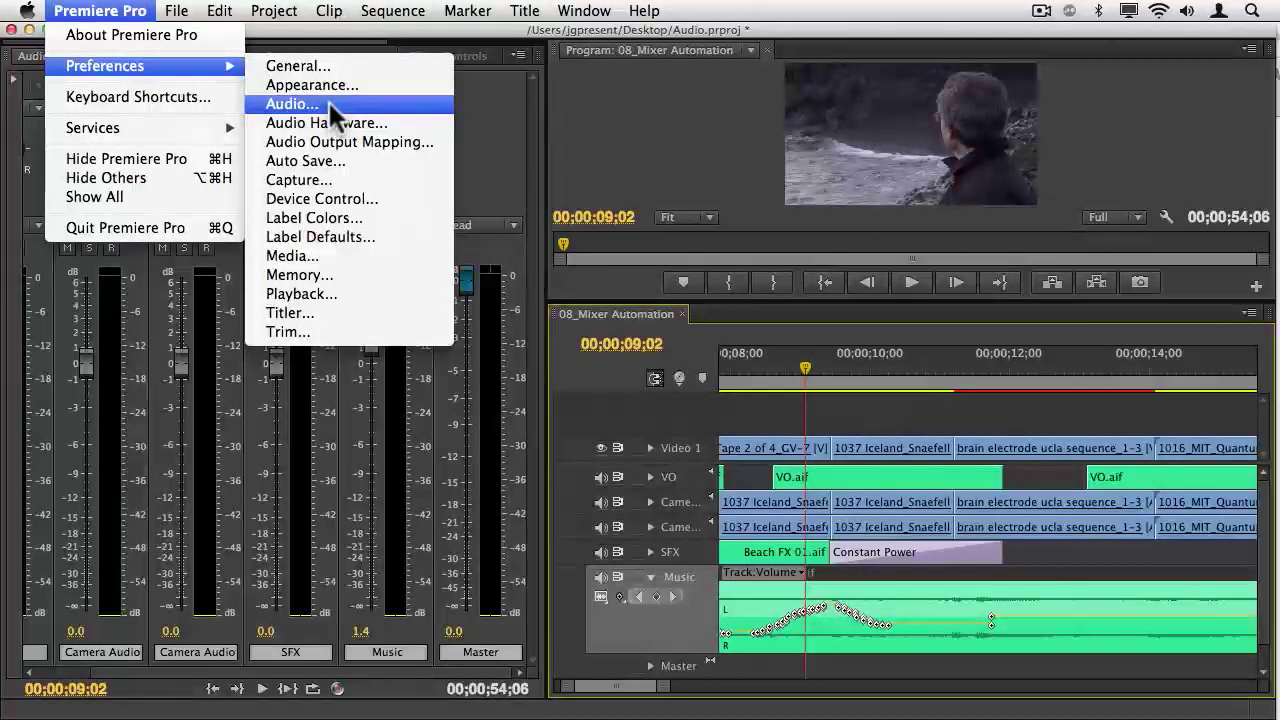
Step: In Audio preferences, enable minimum time interval thinning at 200 ms and confirm
left_click(328, 101)
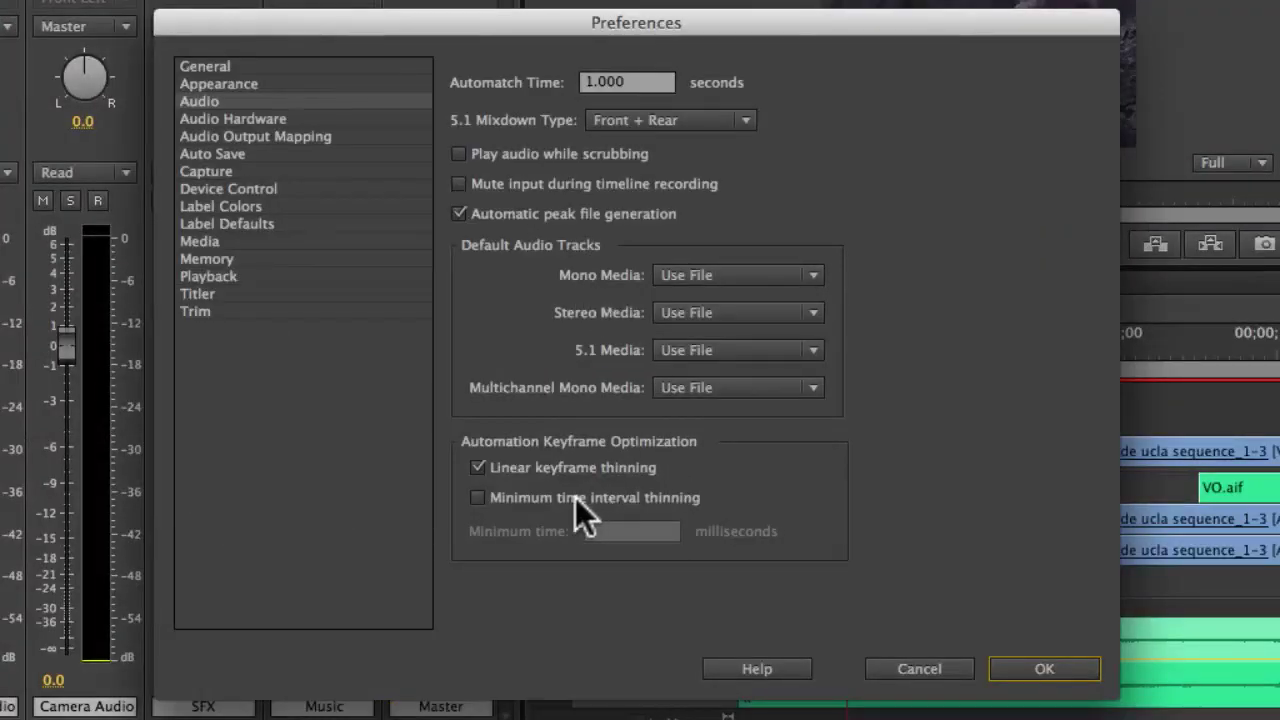
left_click(566, 498)
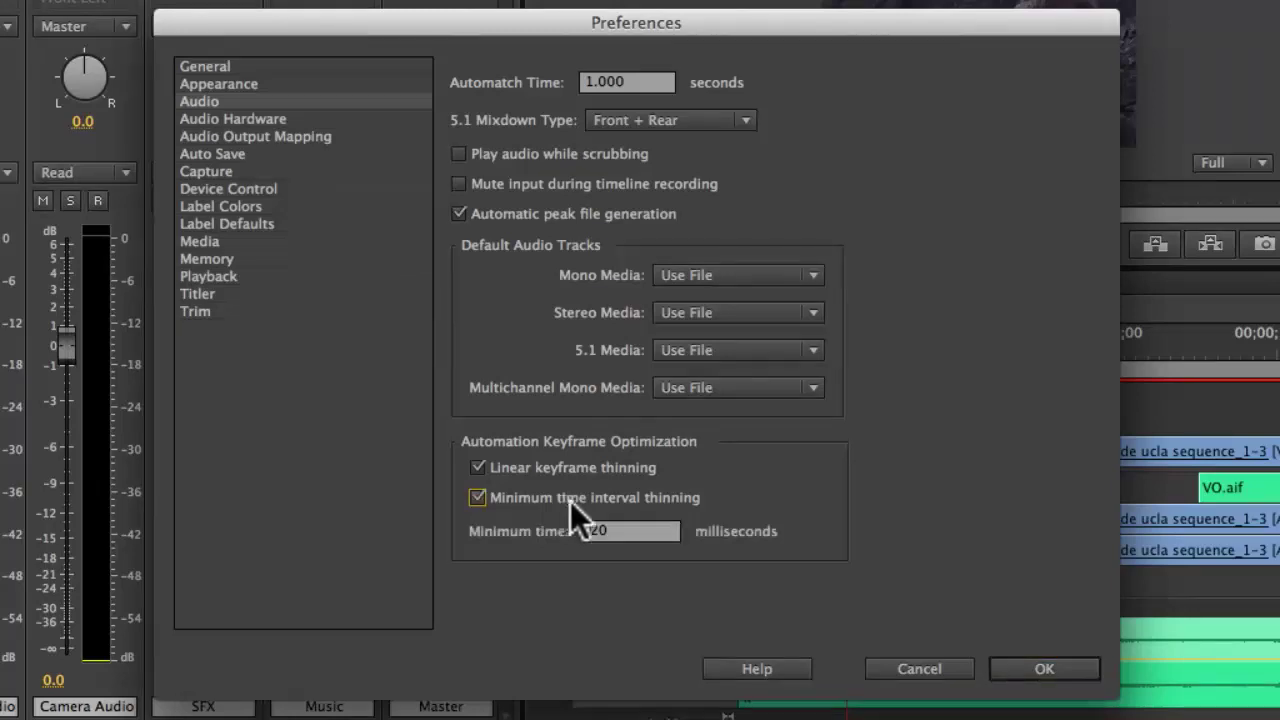
left_click(626, 530)
type("0")
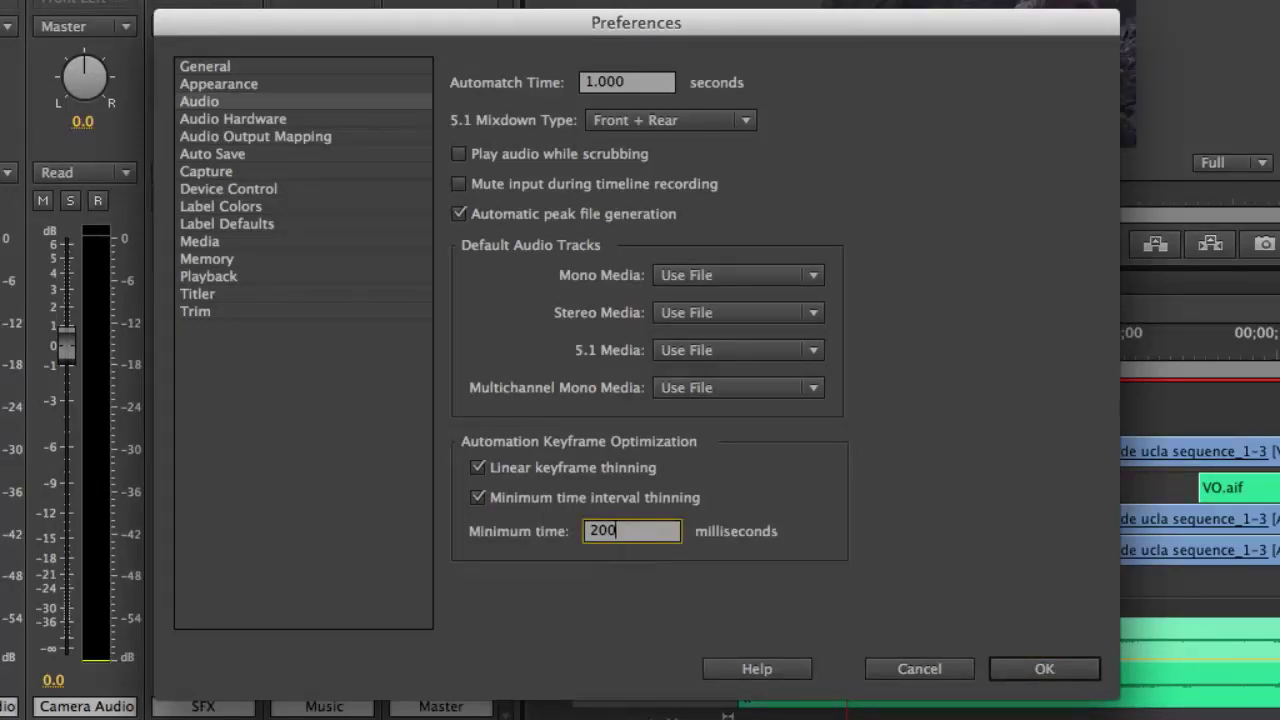
left_click(1049, 668)
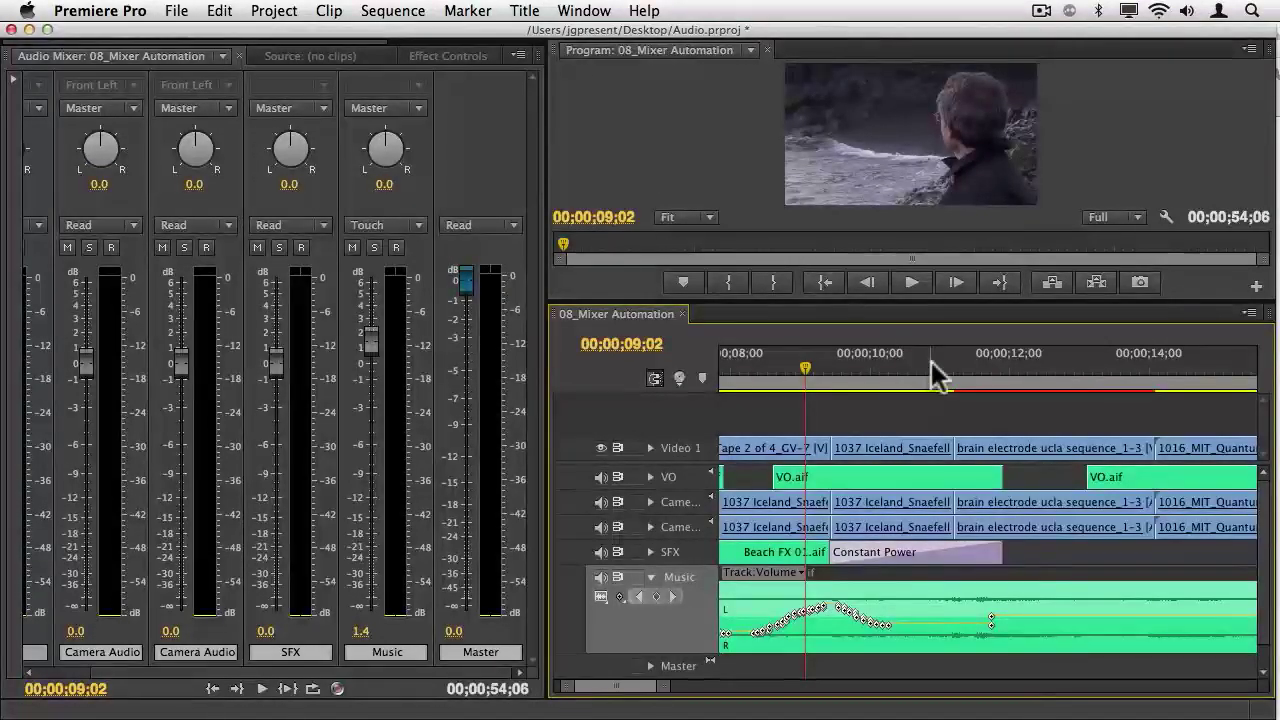
Step: From 11;00, write a Music volume dip in Write mode by pulling the fader down during playback
left_click_drag(931, 361, 945, 372)
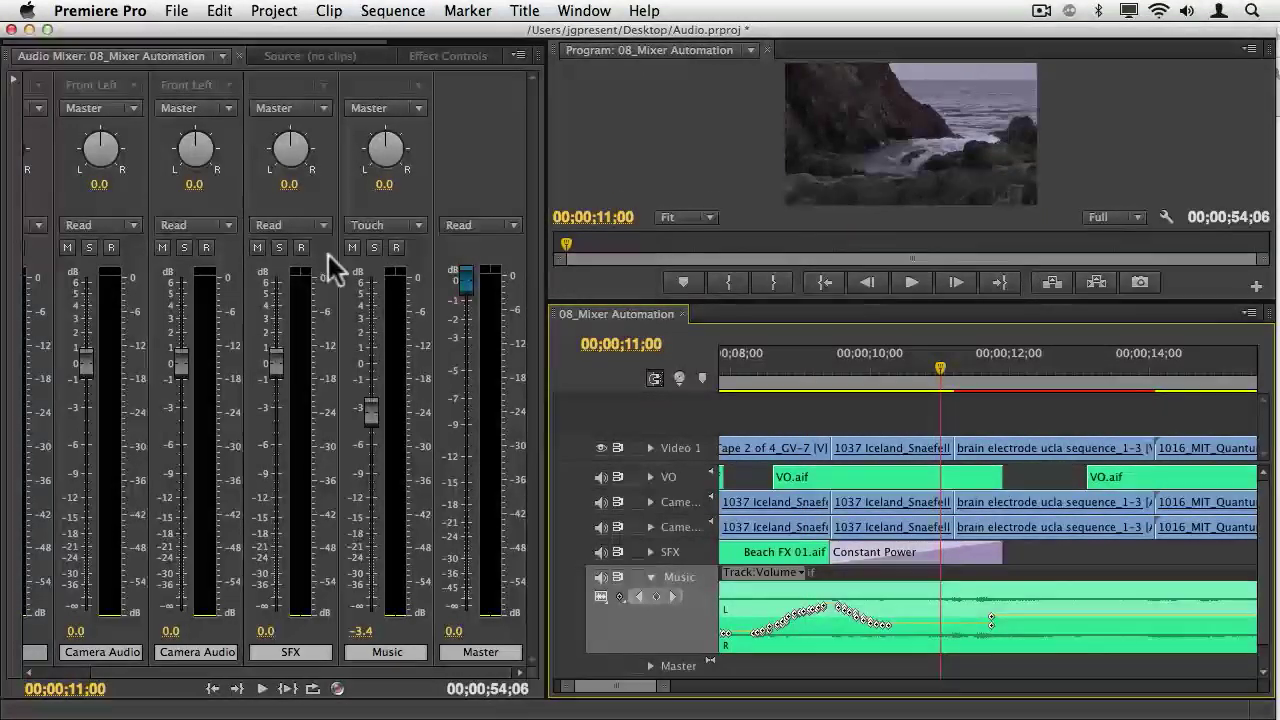
left_click(413, 226)
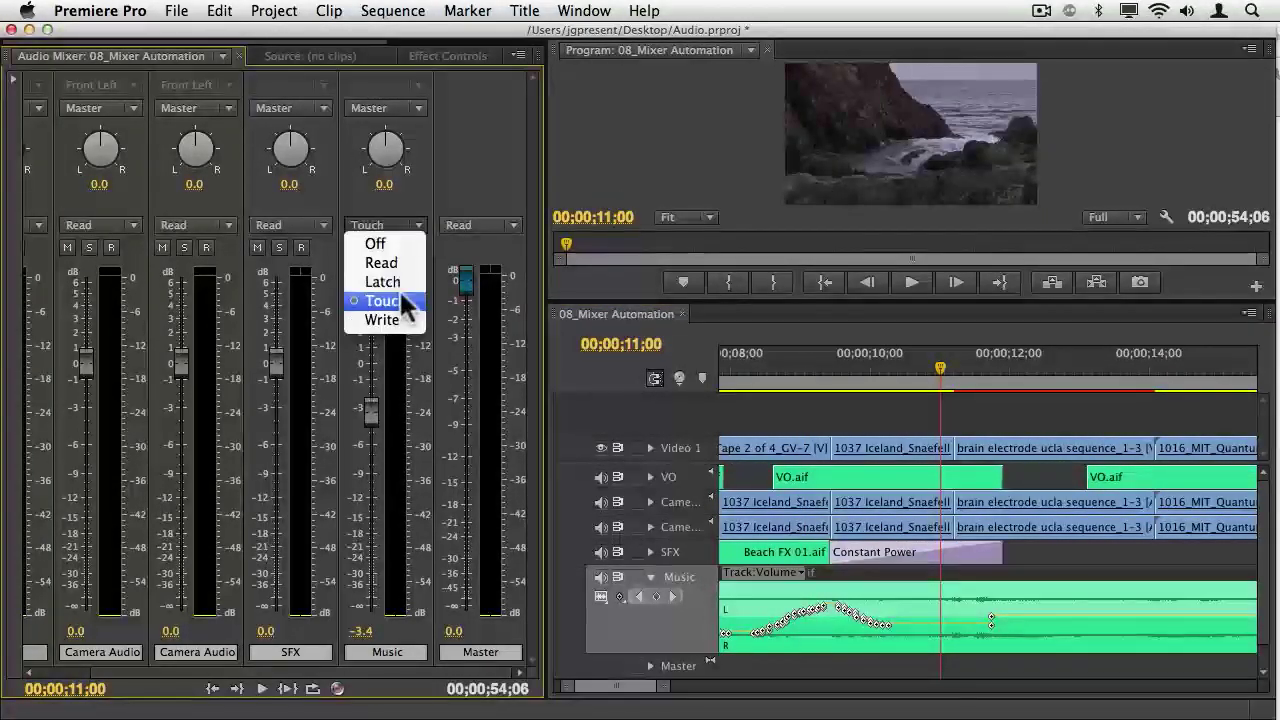
left_click(400, 317)
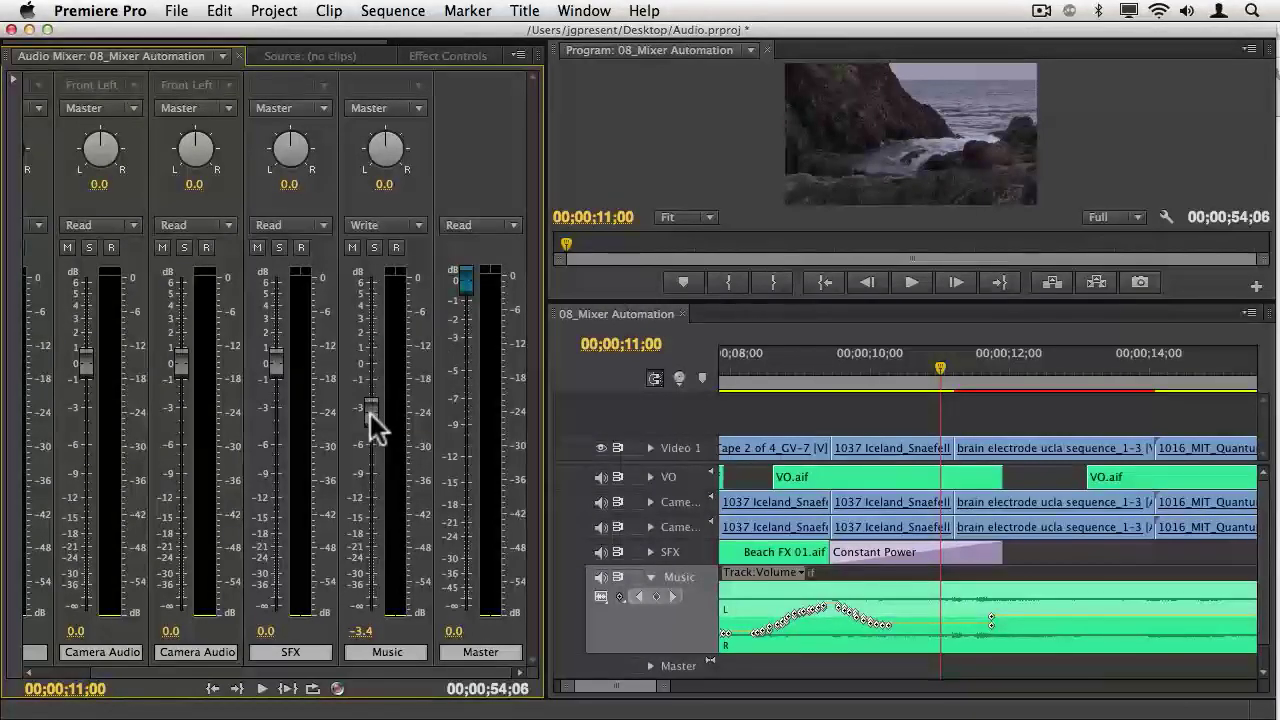
key("space")
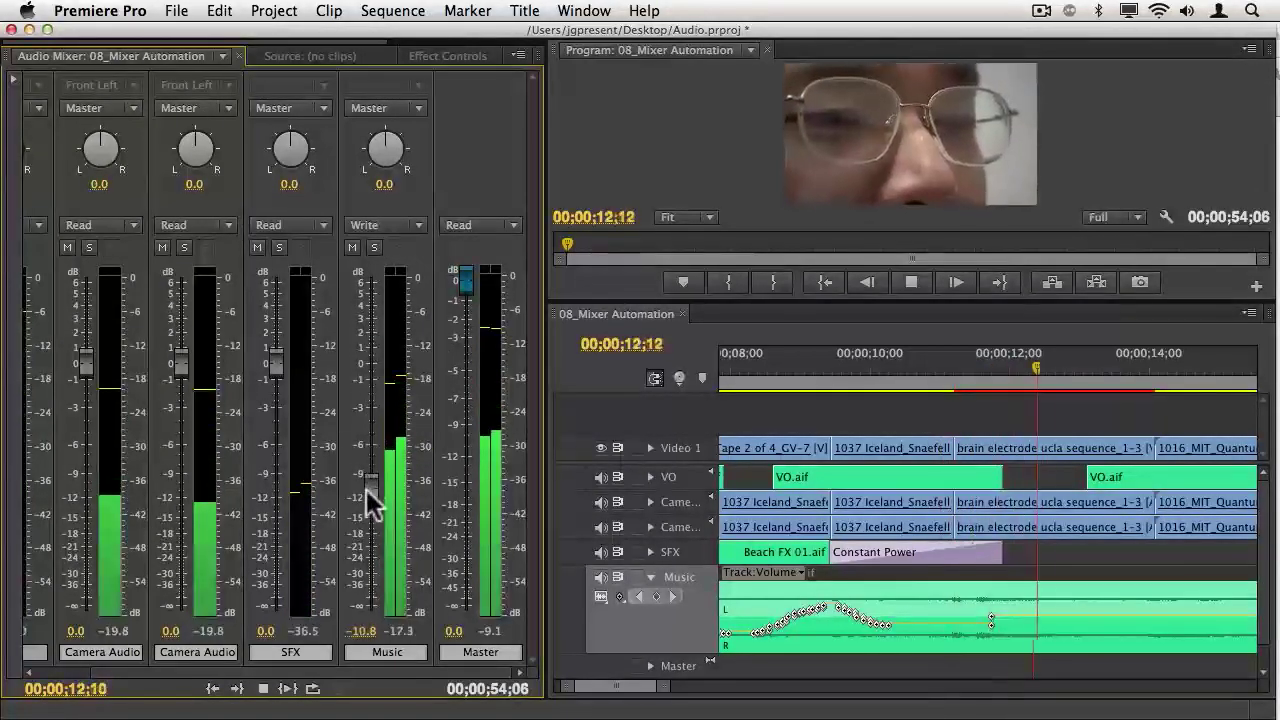
mouse_move(366, 412)
left_mouse_down()
mouse_move(355, 380)
mouse_move(357, 435)
left_mouse_up()
key("space")
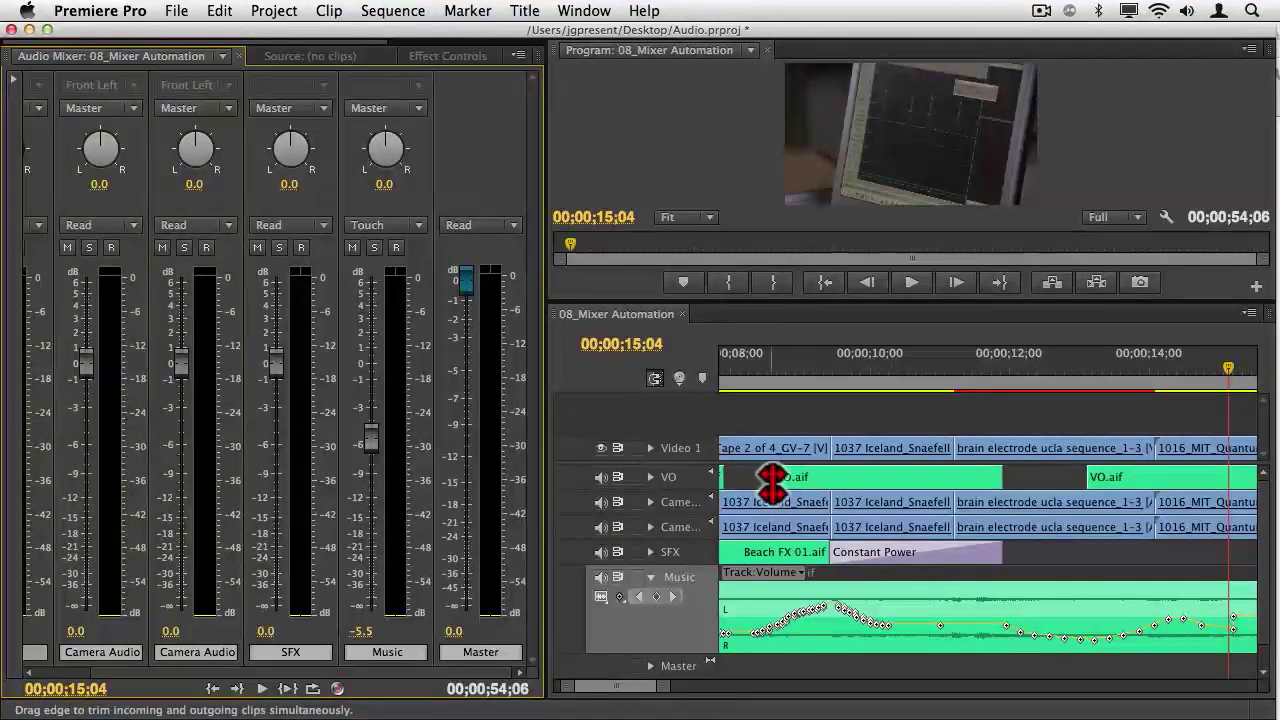
left_click_drag(772, 484, 773, 484)
left_click(809, 354)
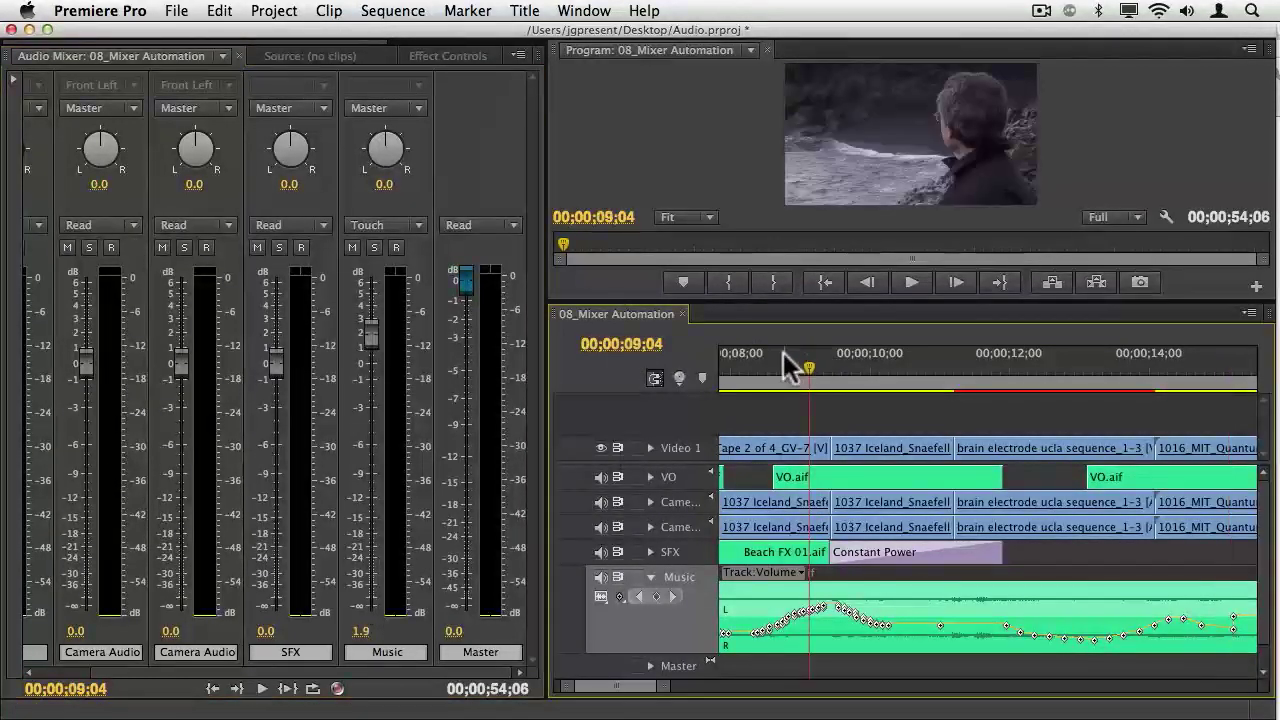
left_click(518, 55)
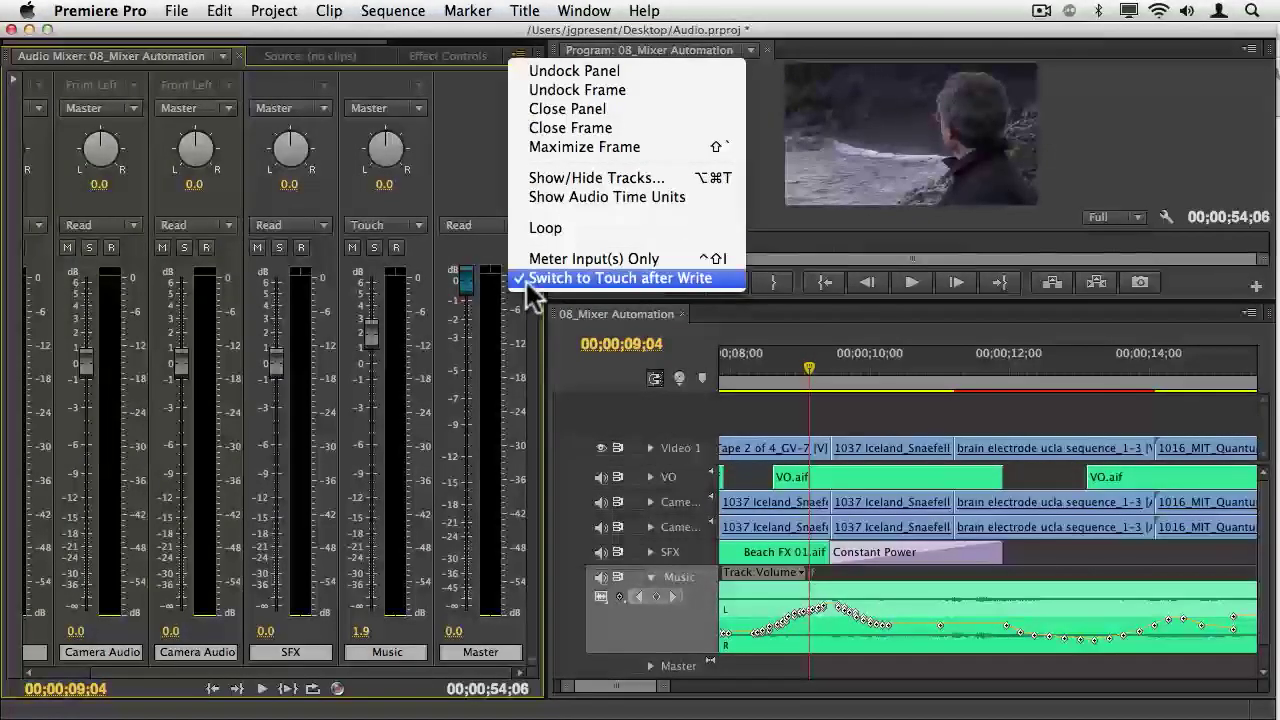
left_click(443, 191)
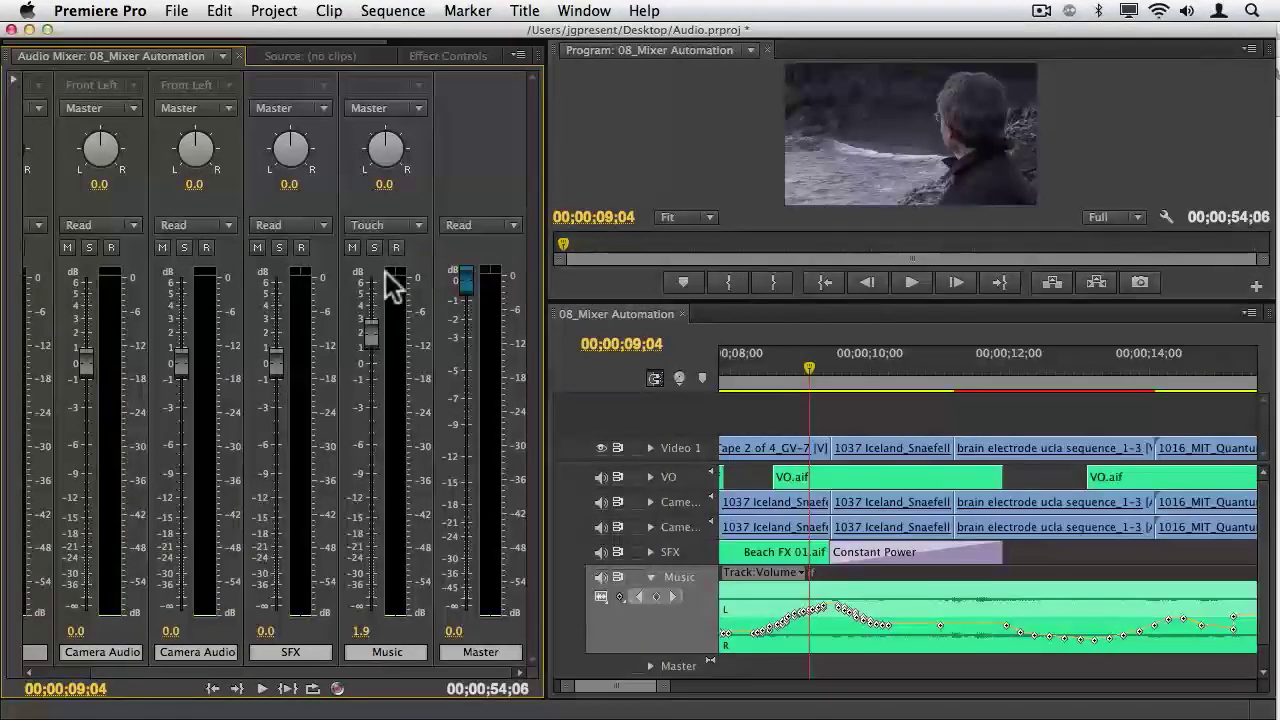
Step: From 8;22, record a Touch pass pulling the Music volume down to about -9.8 dB
left_click(782, 357)
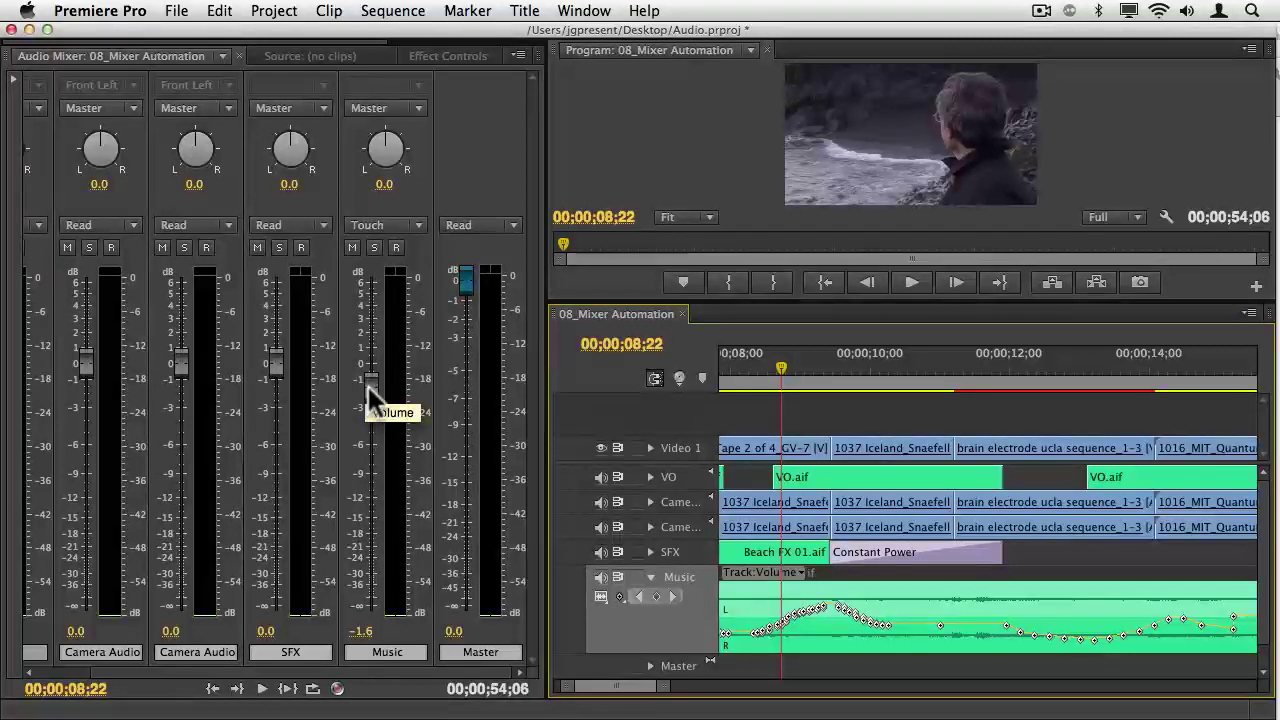
key("space")
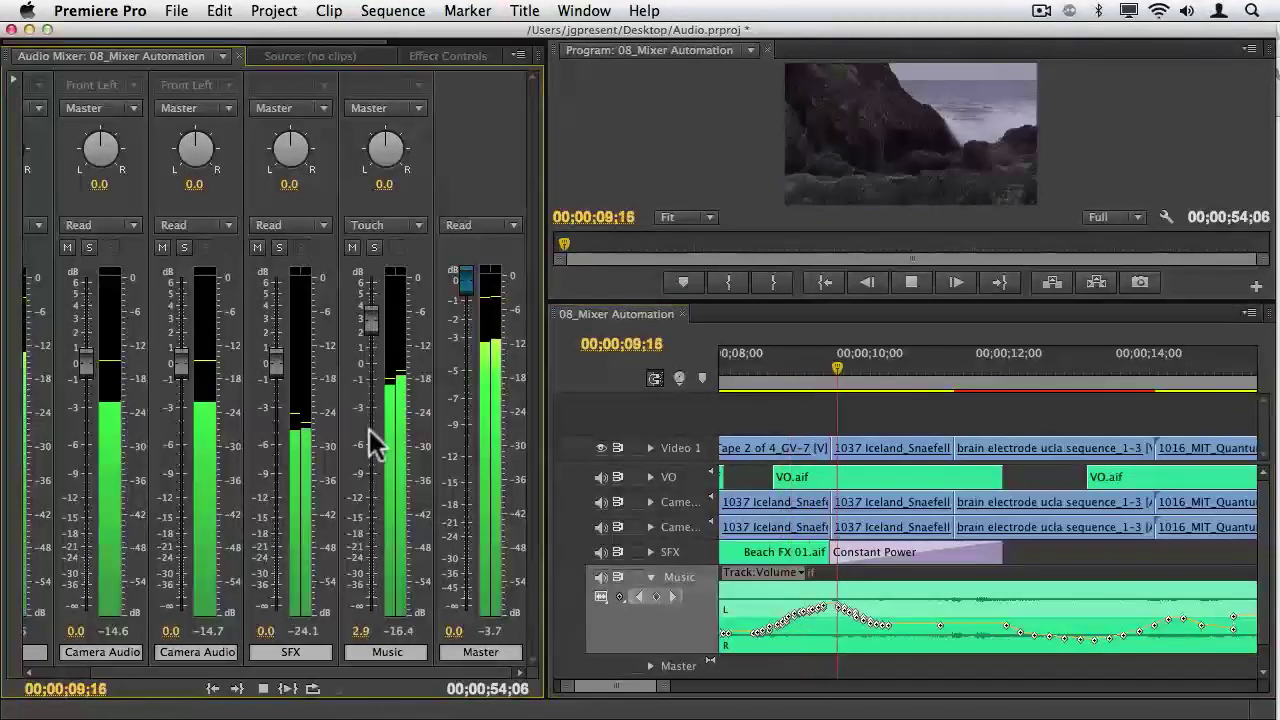
left_click_drag(376, 409, 357, 384)
key("space")
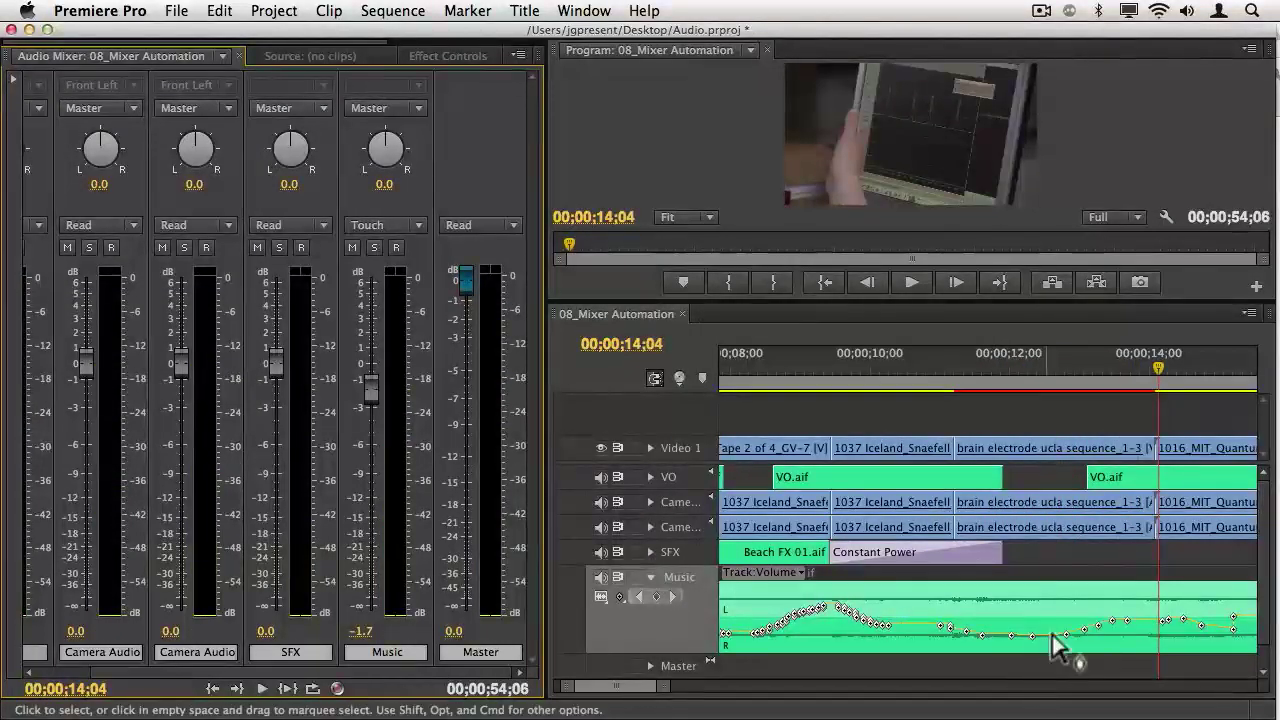
Step: Repeat the Touch pass from 8;04, pulling the Music volume lower to about -13 dB
left_click(748, 366)
left_click_drag(748, 366, 740, 366)
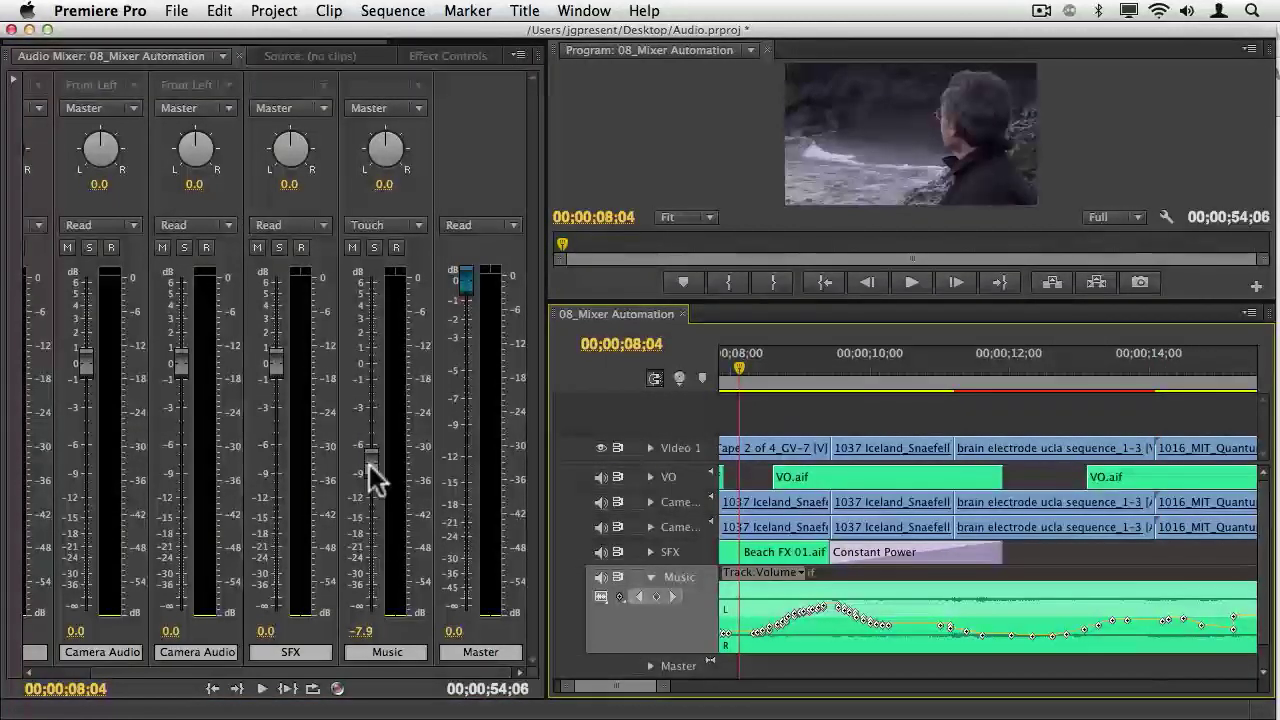
key("space")
left_click_drag(371, 461, 375, 516)
key("space")
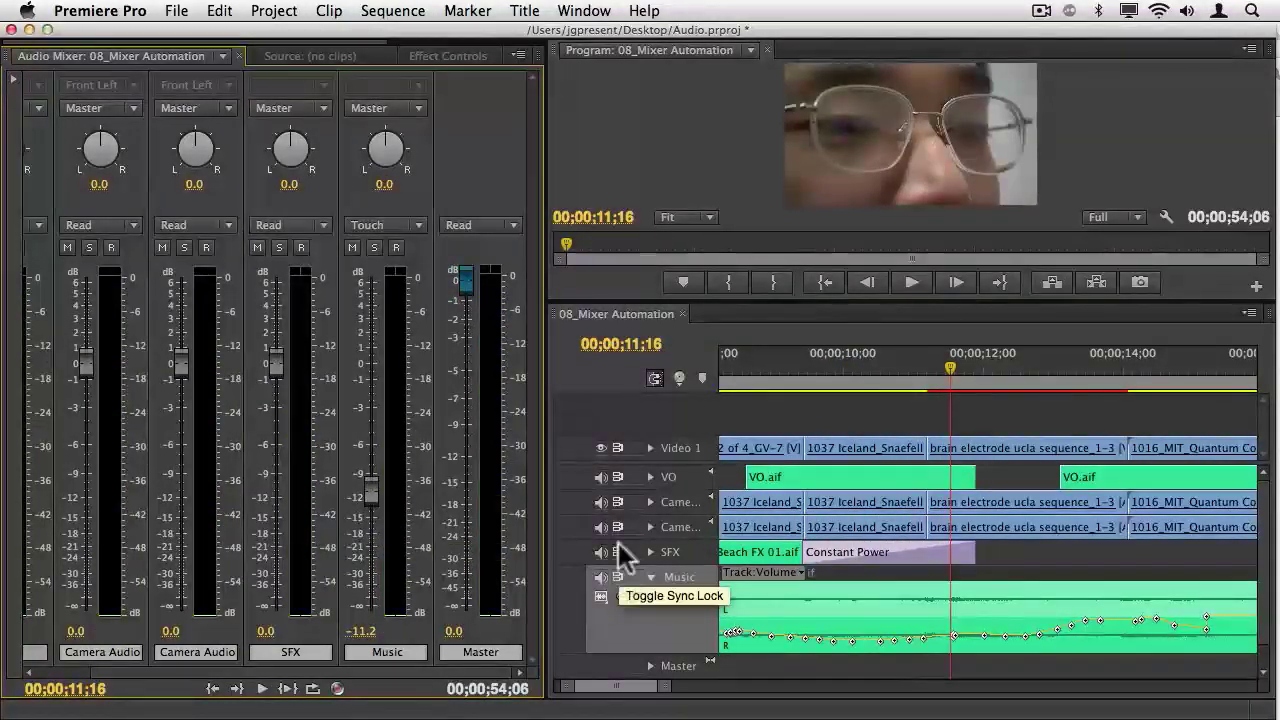
Step: Switch the Music channel to Latch and raise its volume to about -5.2 dB during playback
left_click(415, 224)
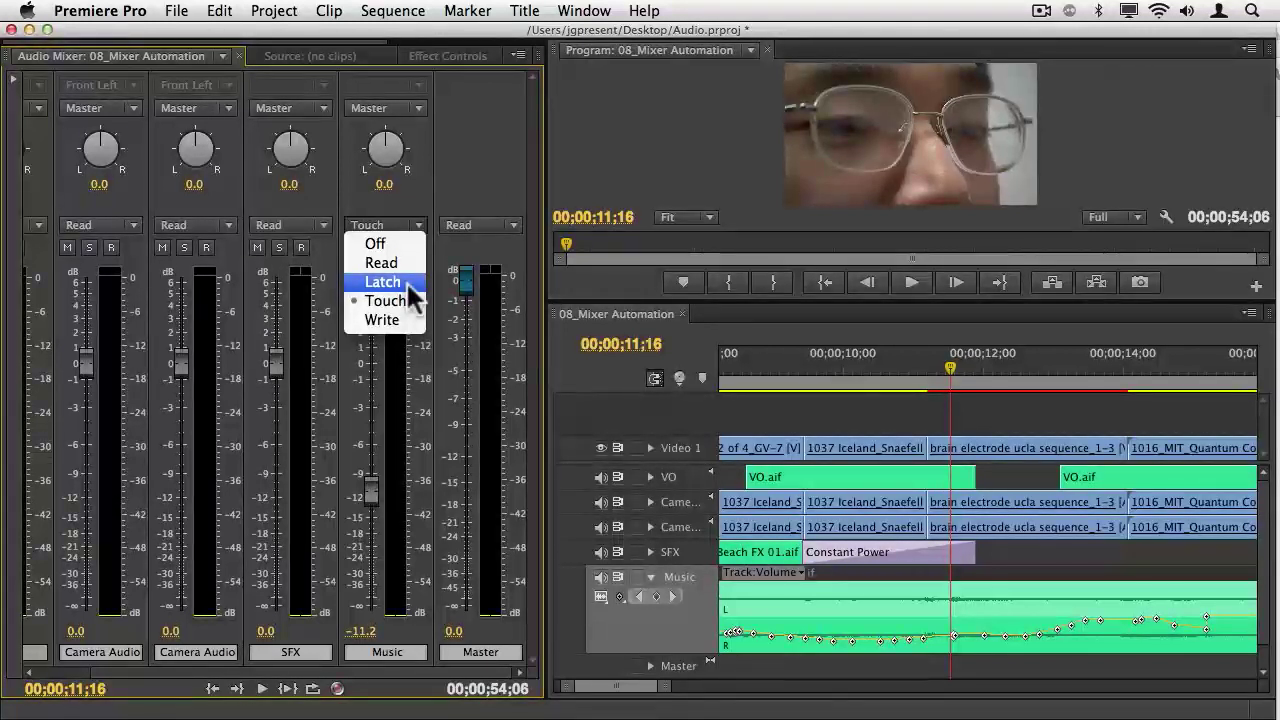
left_click(383, 282)
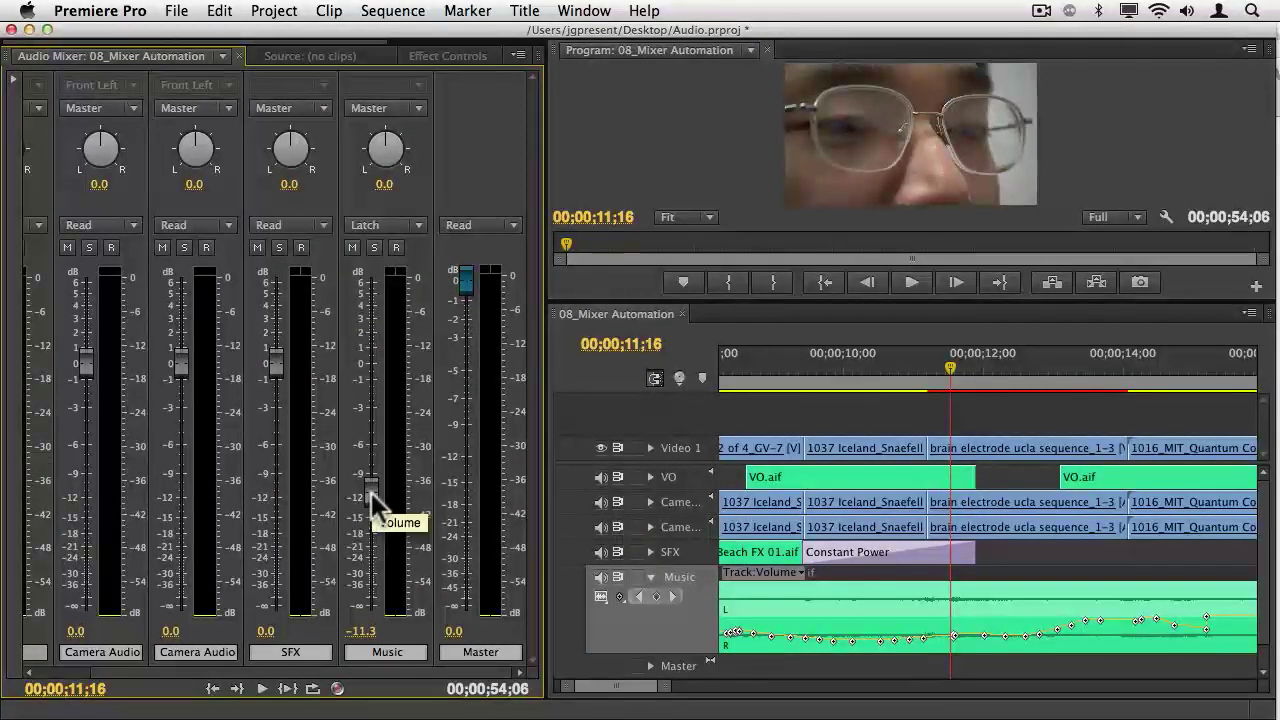
key("space")
left_click_drag(371, 489, 368, 443)
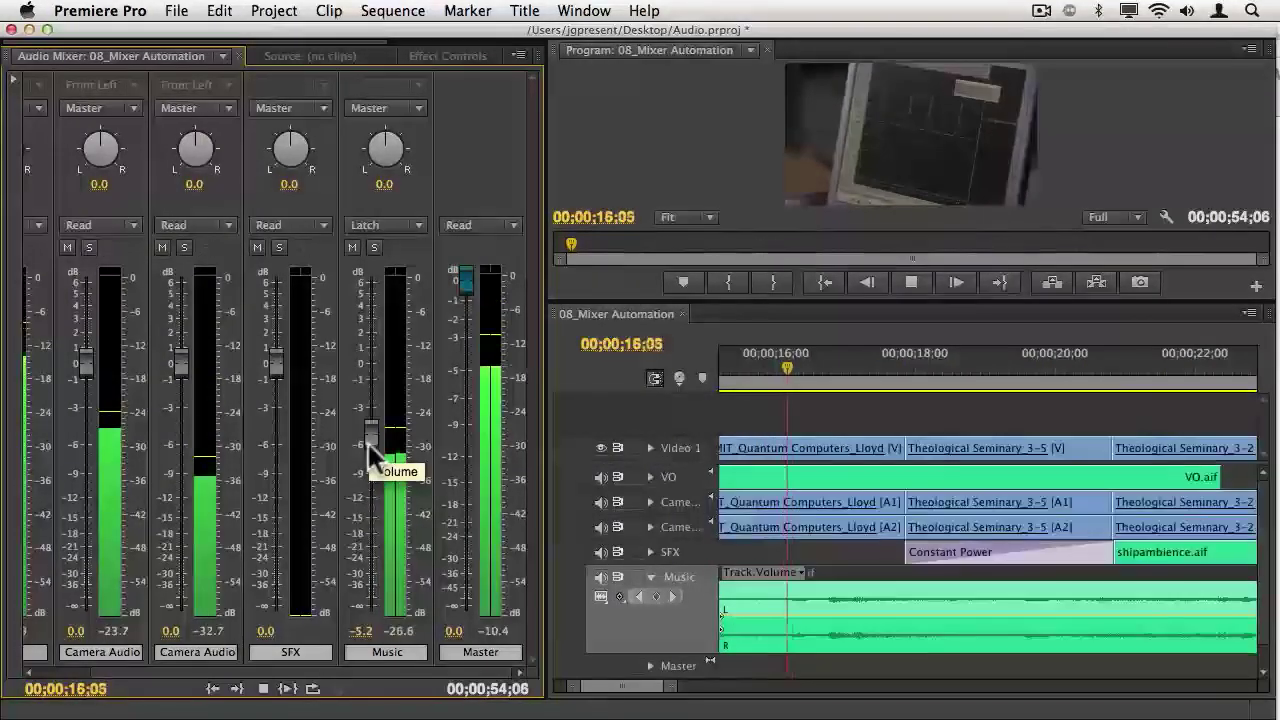
key("space")
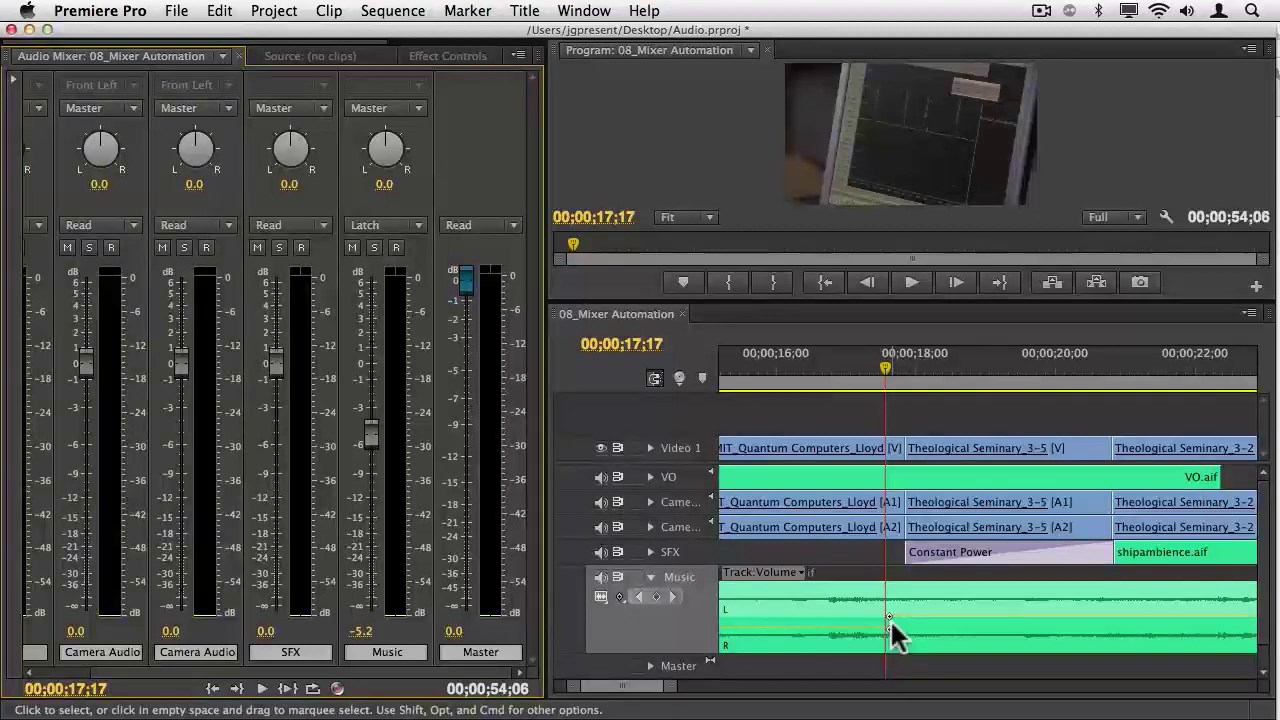
left_click_drag(890, 618, 891, 633)
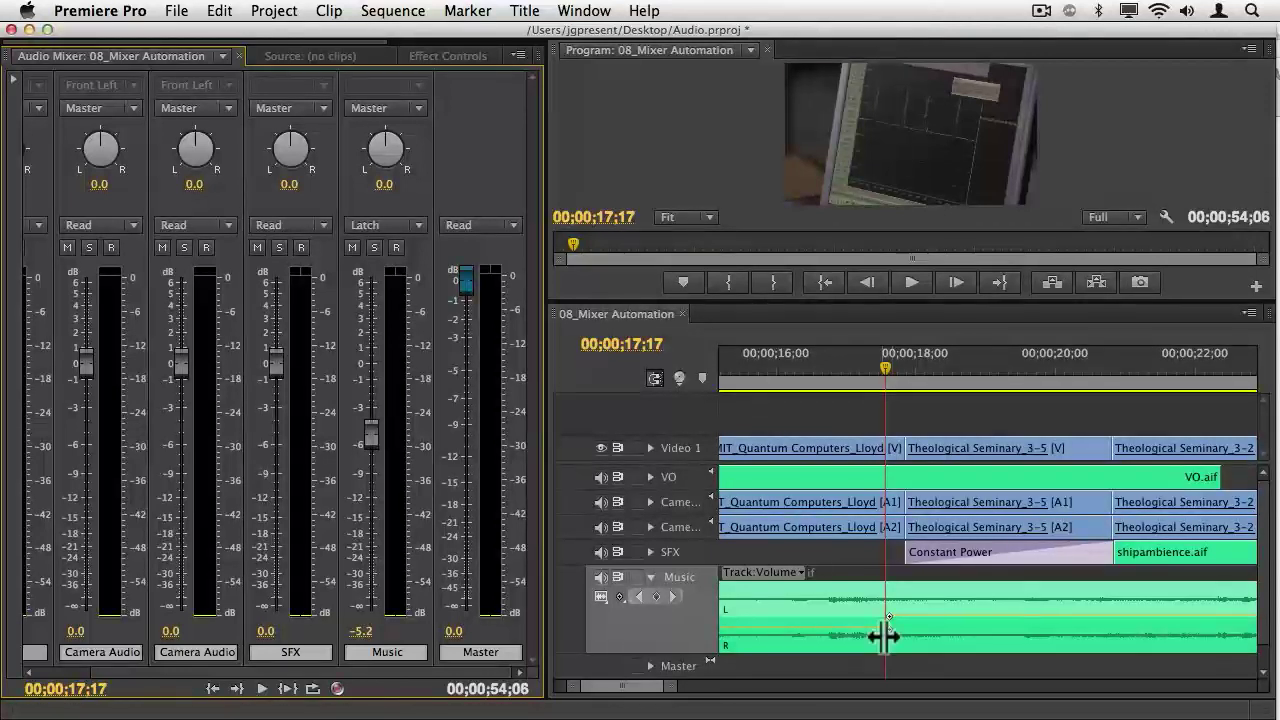
Step: Zoom the timeline to the full sequence and open the Music channel's automation mode dropdown
key("backslash")
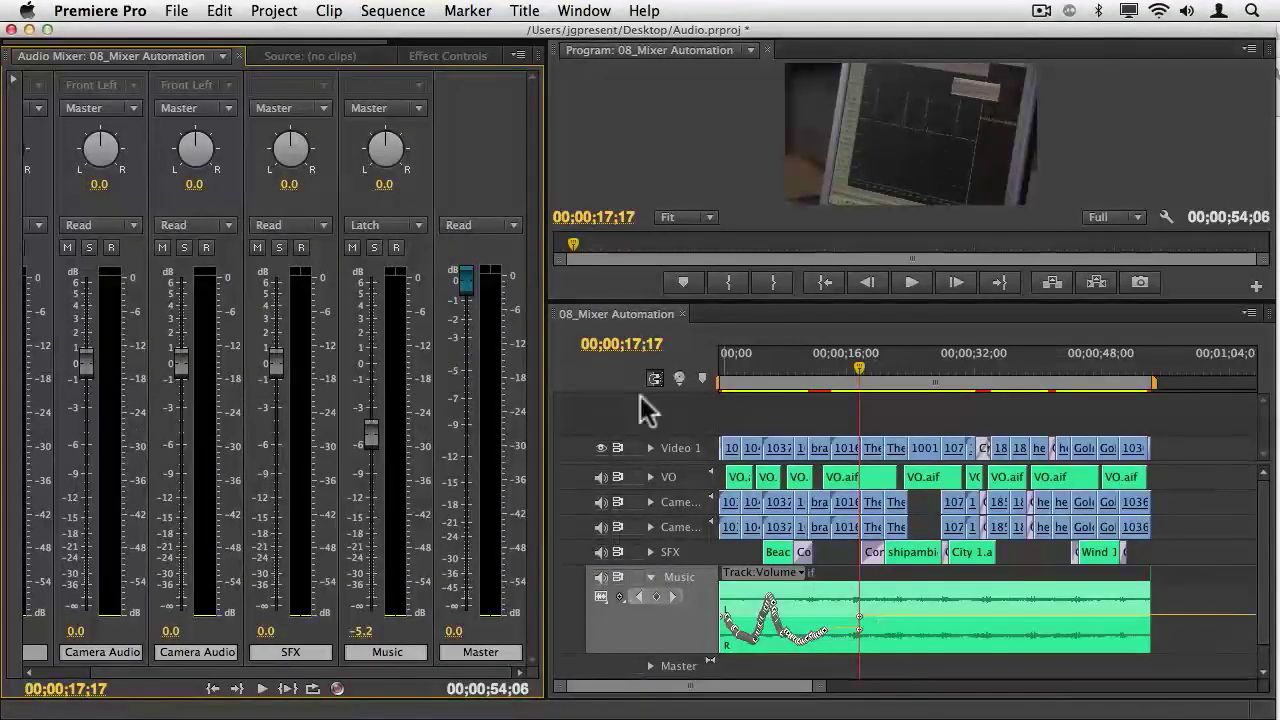
left_click(403, 229)
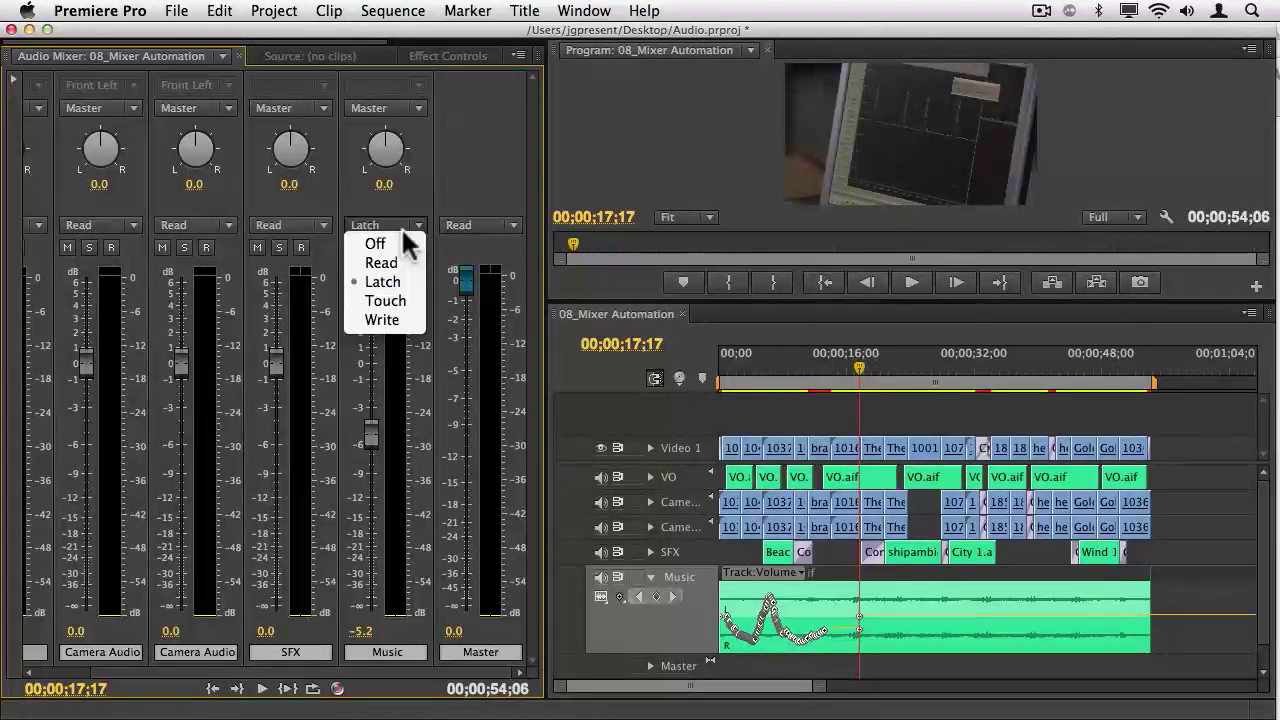